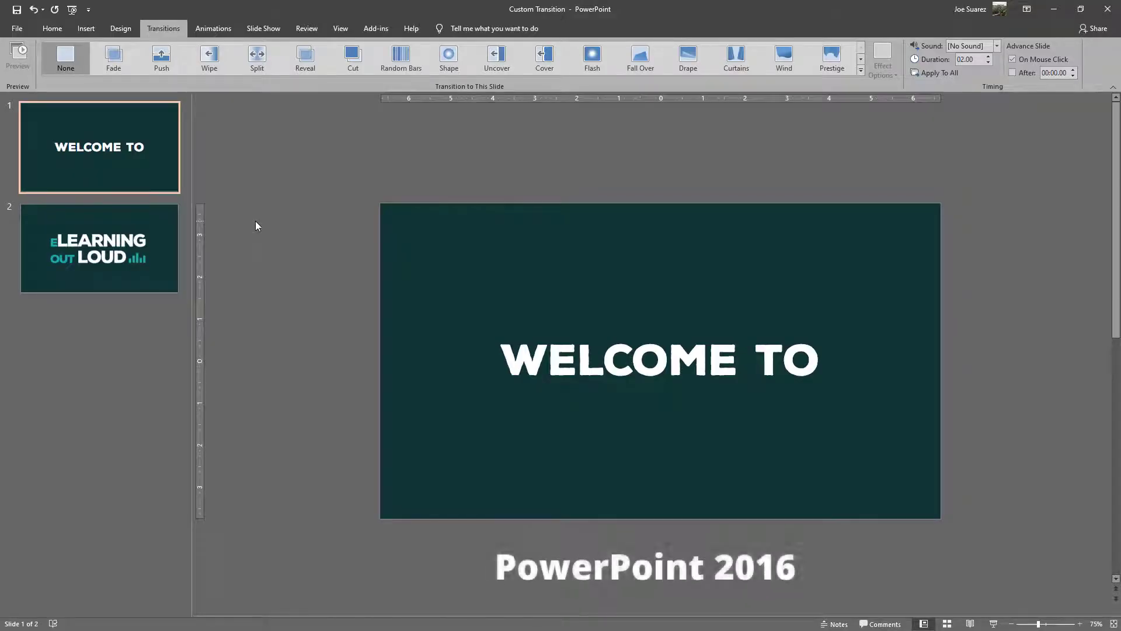
# Step: On slide 2, try Fade, Push, Wipe and Vortex transitions, then settle on Shred
pyautogui.click(138, 232)
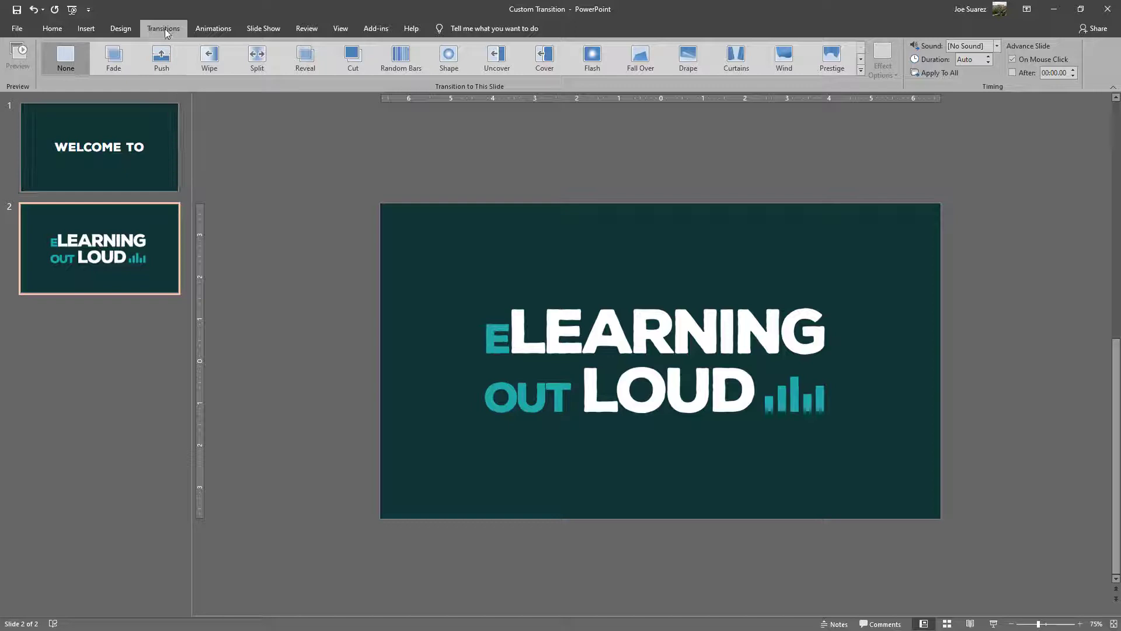
pyautogui.click(120, 65)
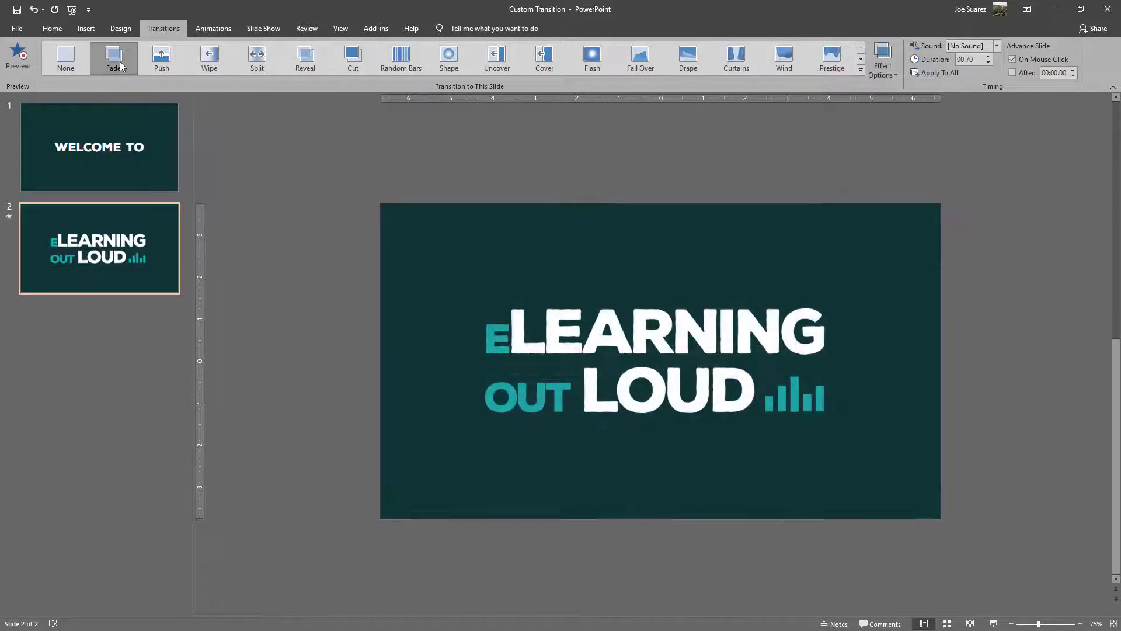
pyautogui.click(169, 65)
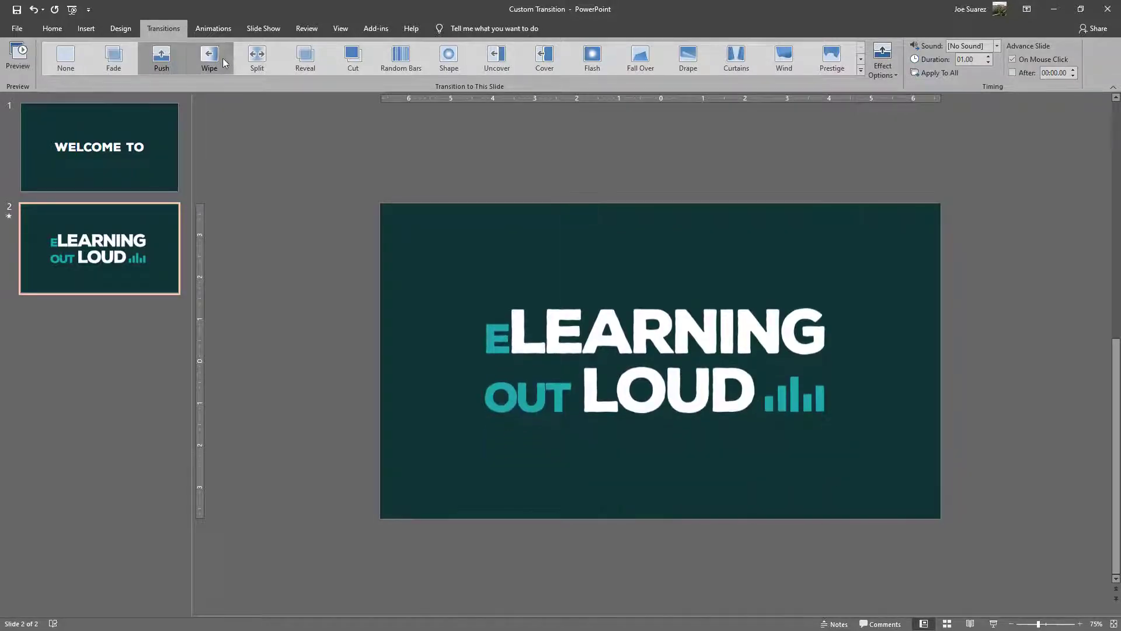
pyautogui.click(222, 59)
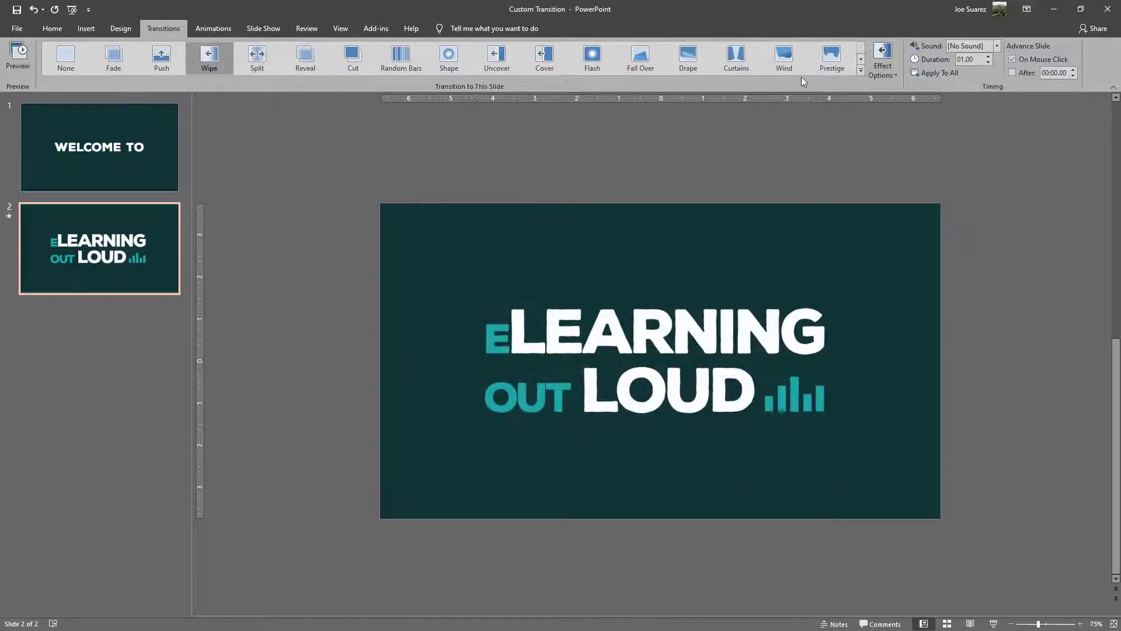
pyautogui.click(861, 70)
pyautogui.click(497, 117)
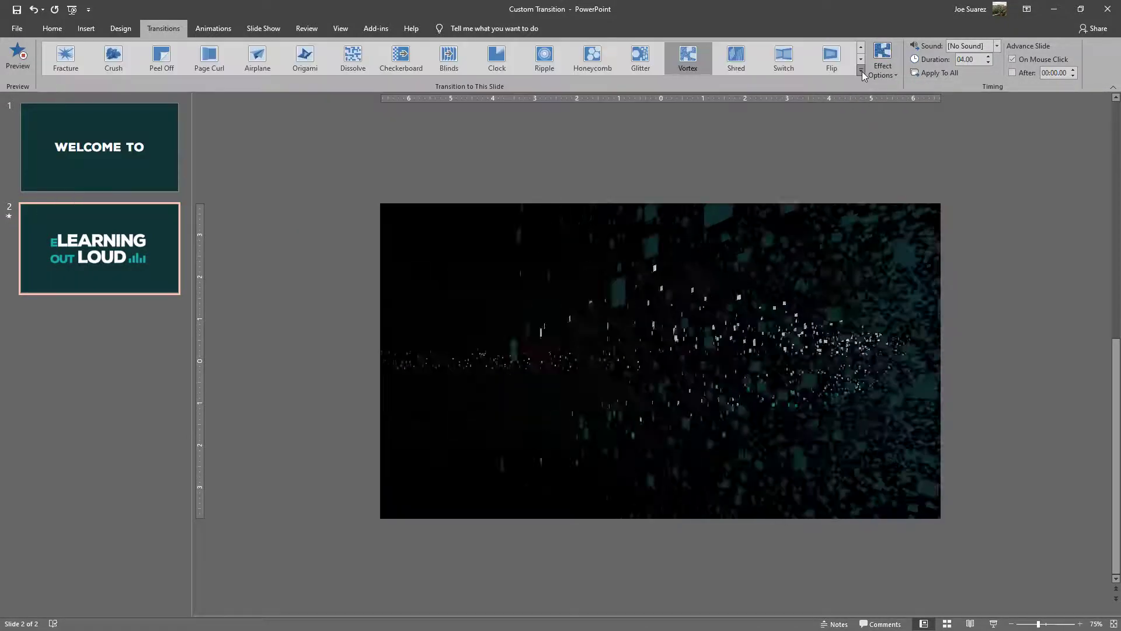
pyautogui.click(862, 71)
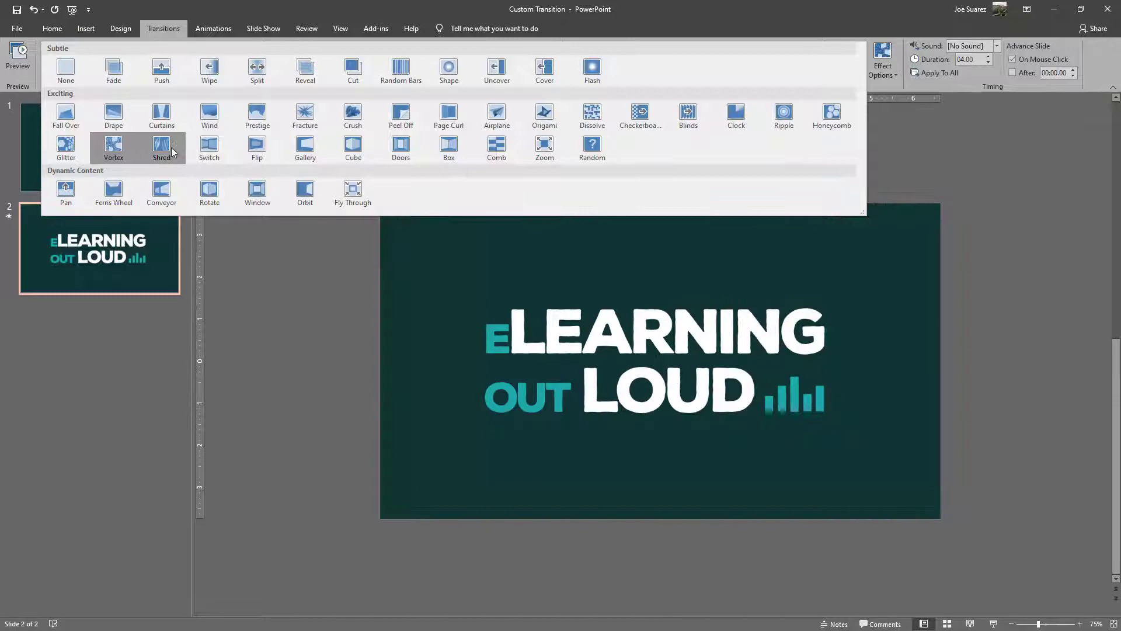
pyautogui.click(171, 151)
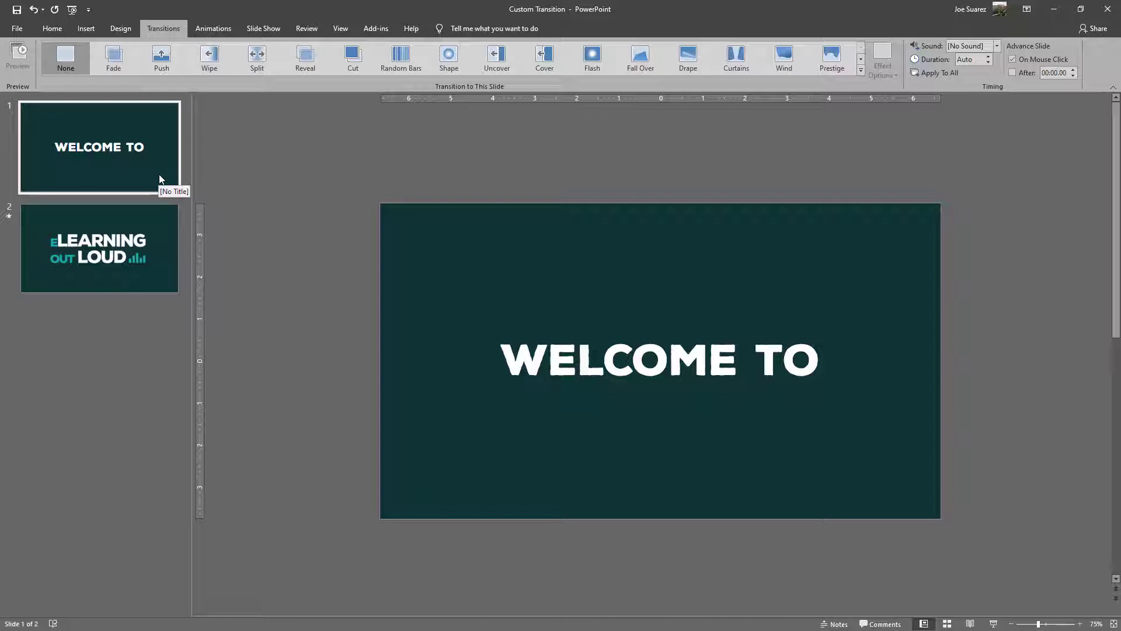
# Step: Duplicate the WELCOME TO slide and delete the WELCOME TO text box from the copy
pyautogui.rightClick(161, 173)
pyautogui.click(198, 250)
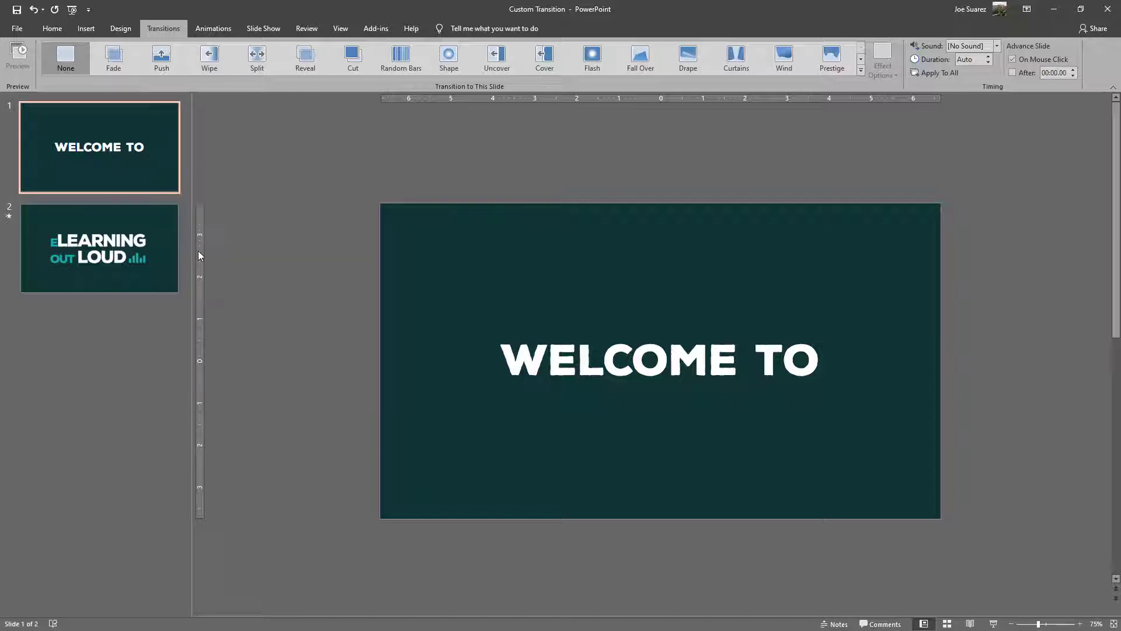
pyautogui.click(578, 361)
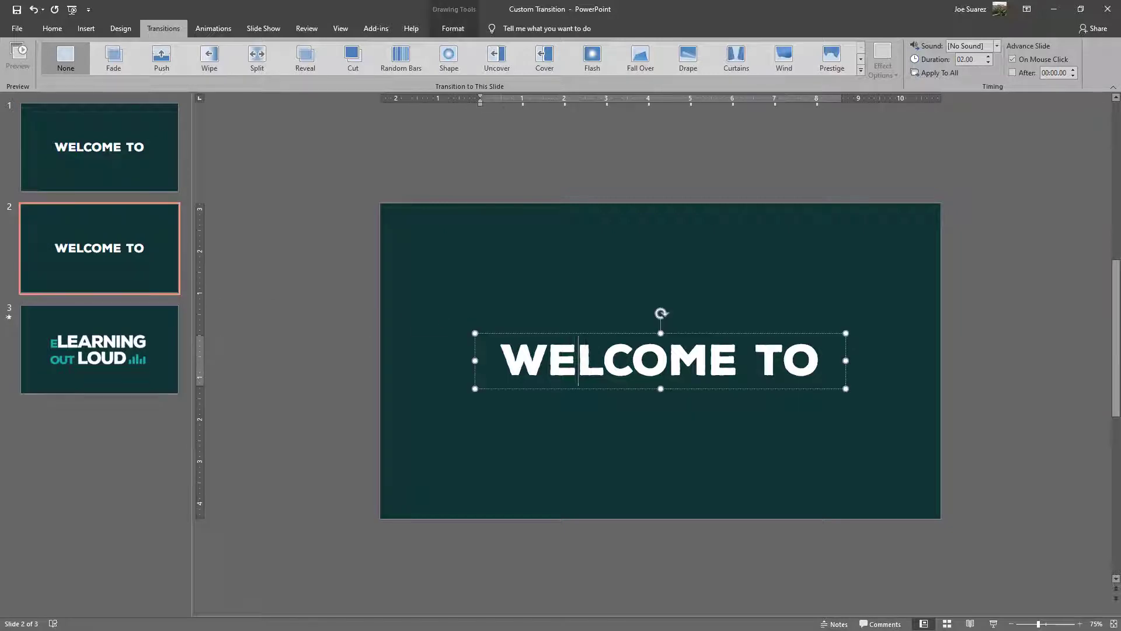
pyautogui.click(584, 332)
pyautogui.press('Delete')
pyautogui.click(85, 28)
pyautogui.click(186, 57)
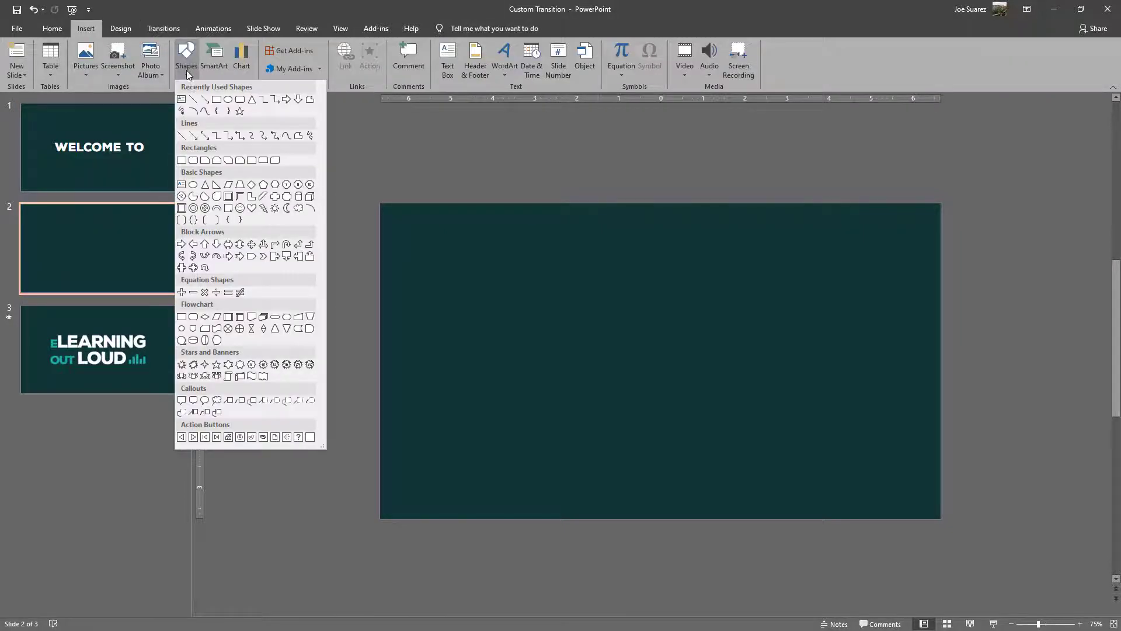
# Step: Draw two side-by-side rectangles on slide 2, each 6.67" wide and stretched to 7.5" high
pyautogui.click(216, 101)
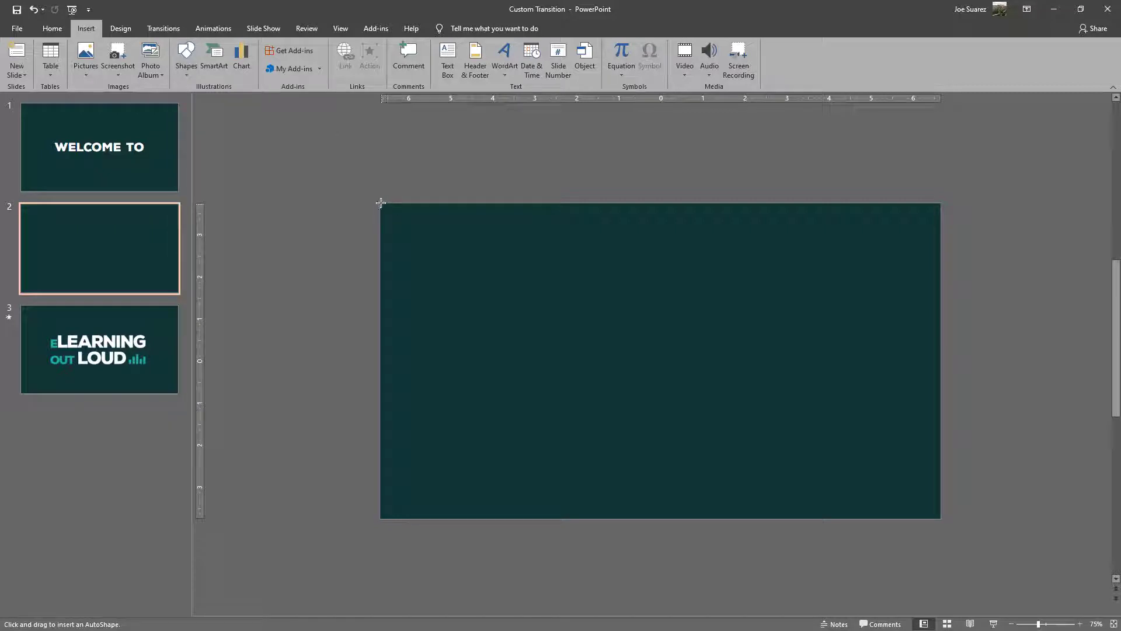
pyautogui.moveTo(381, 203)
pyautogui.mouseDown()
pyautogui.moveTo(505, 245)
pyautogui.moveTo(666, 258)
pyautogui.moveTo(672, 251)
pyautogui.moveTo(655, 252)
pyautogui.moveTo(671, 249)
pyautogui.moveTo(642, 236)
pyautogui.moveTo(815, 236)
pyautogui.moveTo(865, 221)
pyautogui.mouseUp()
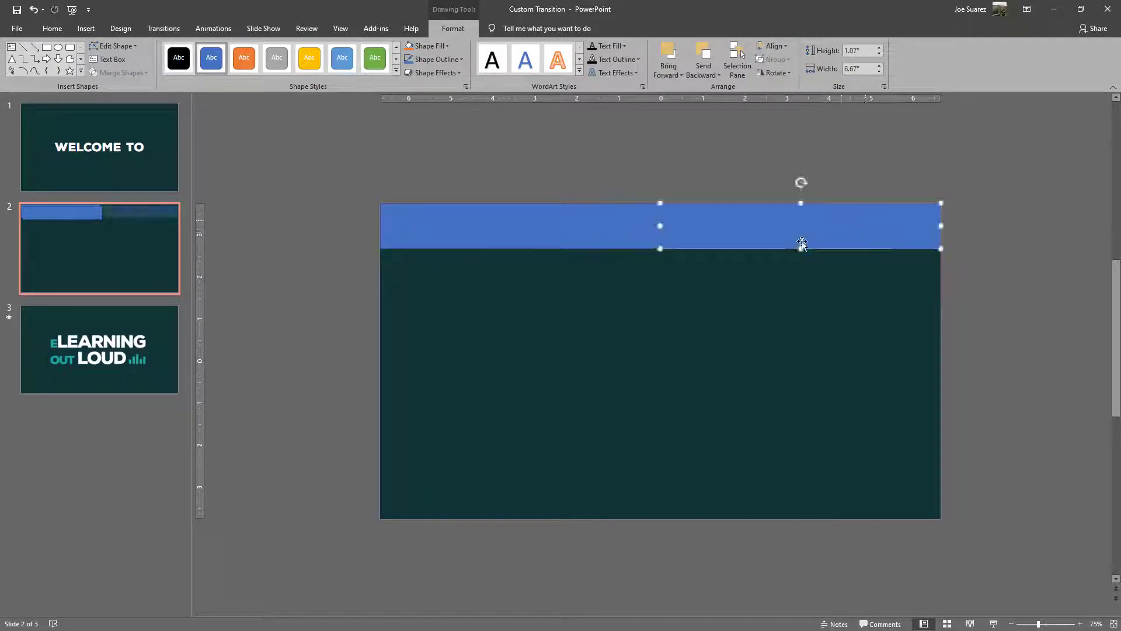
pyautogui.keyDown('shift'); pyautogui.click(592, 234); pyautogui.keyUp('shift')
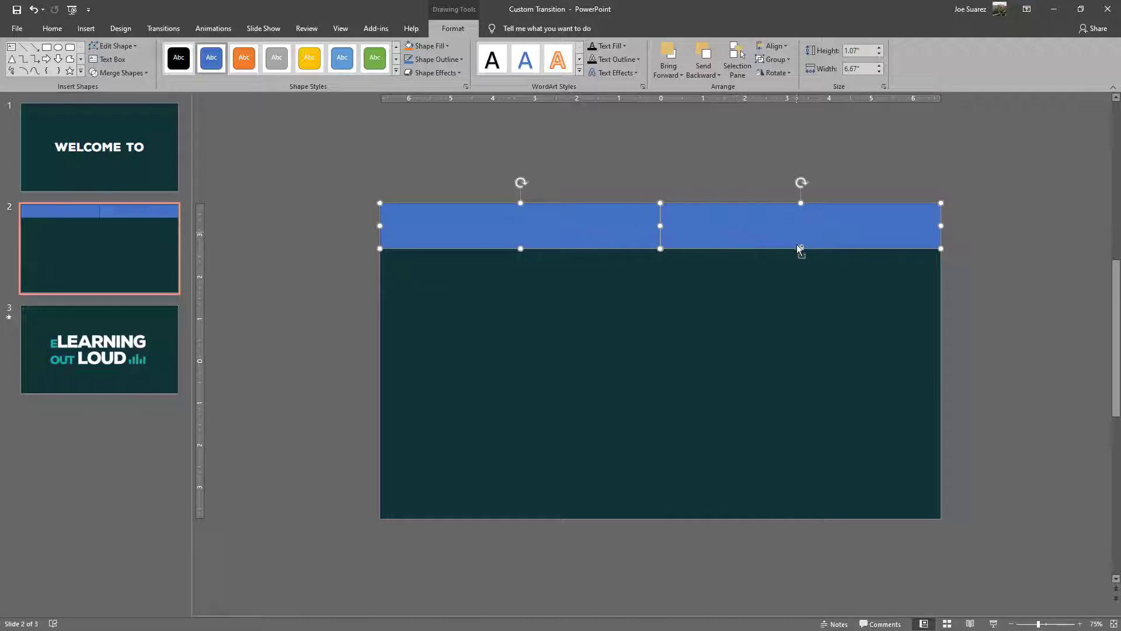
pyautogui.moveTo(800, 248); pyautogui.dragTo(796, 519)
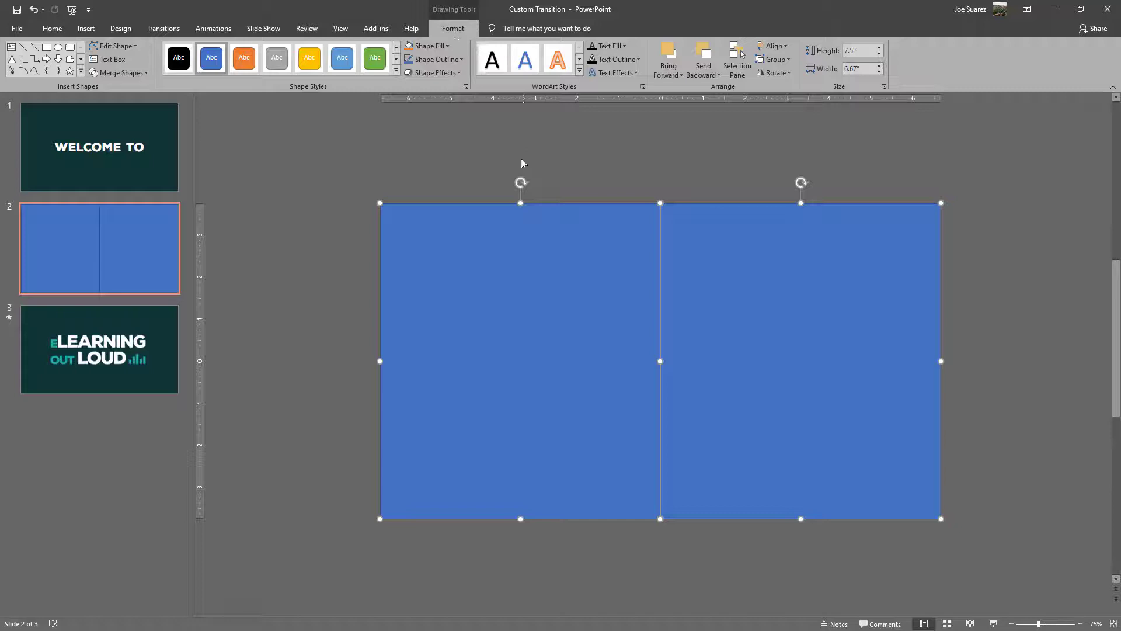
# Step: Set both rectangles' fill color to white in Format Shape, then reselect them
pyautogui.rightClick(521, 280)
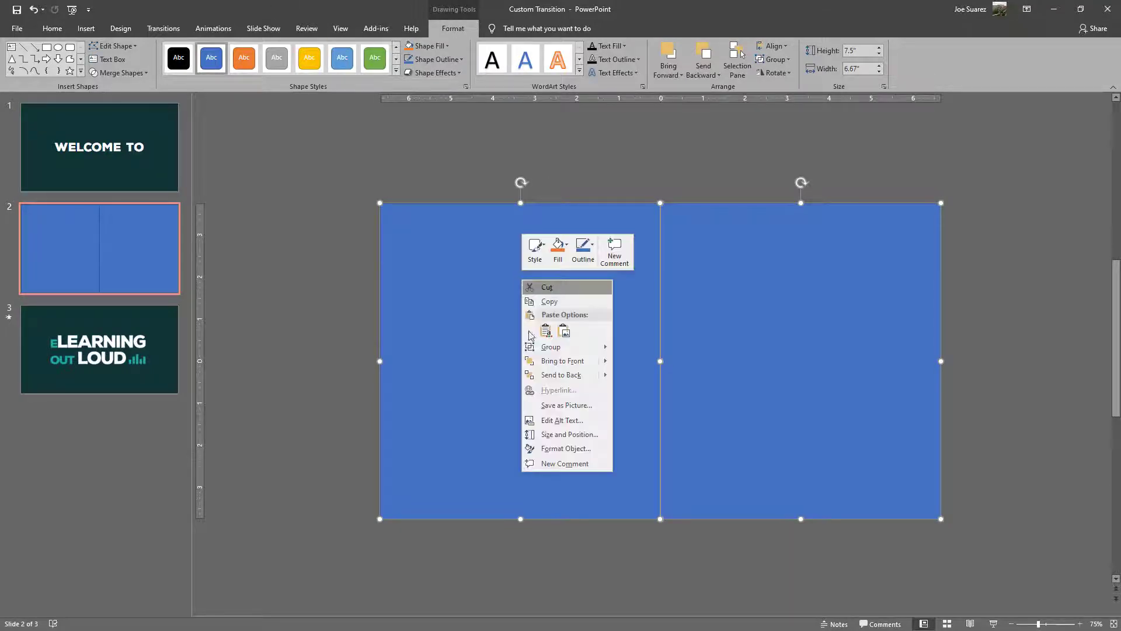
pyautogui.click(549, 449)
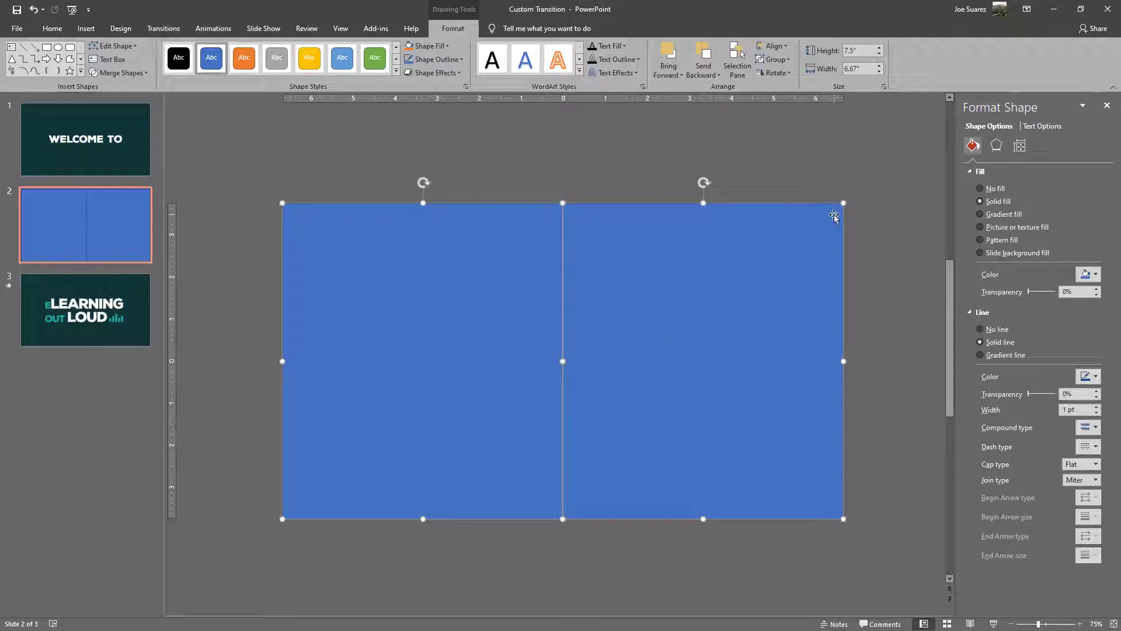
pyautogui.click(1096, 274)
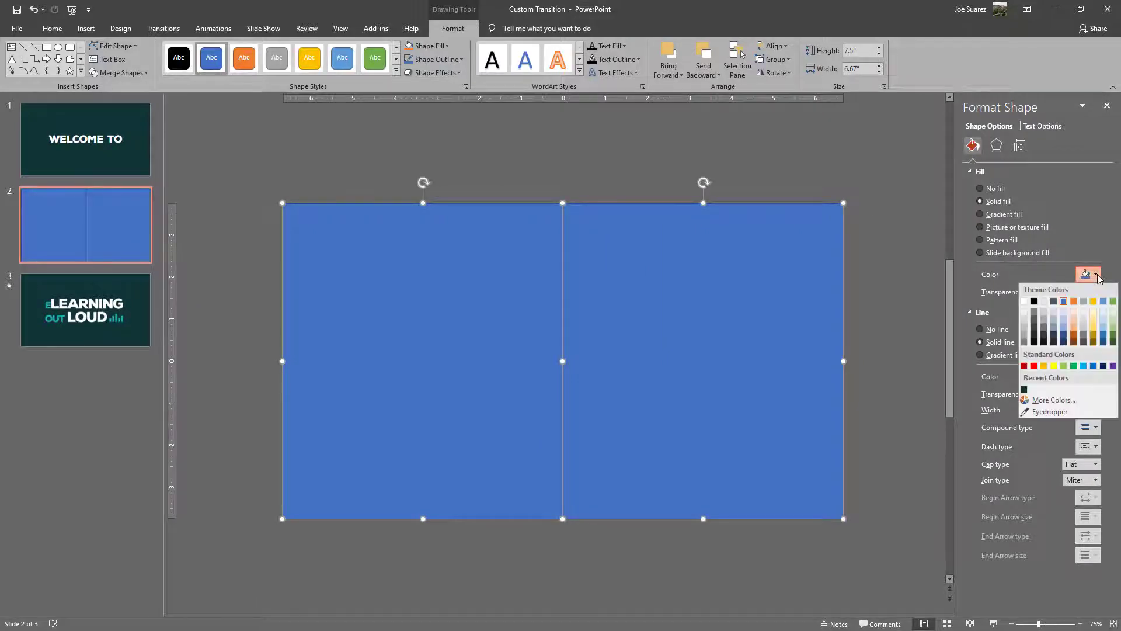
pyautogui.click(1024, 302)
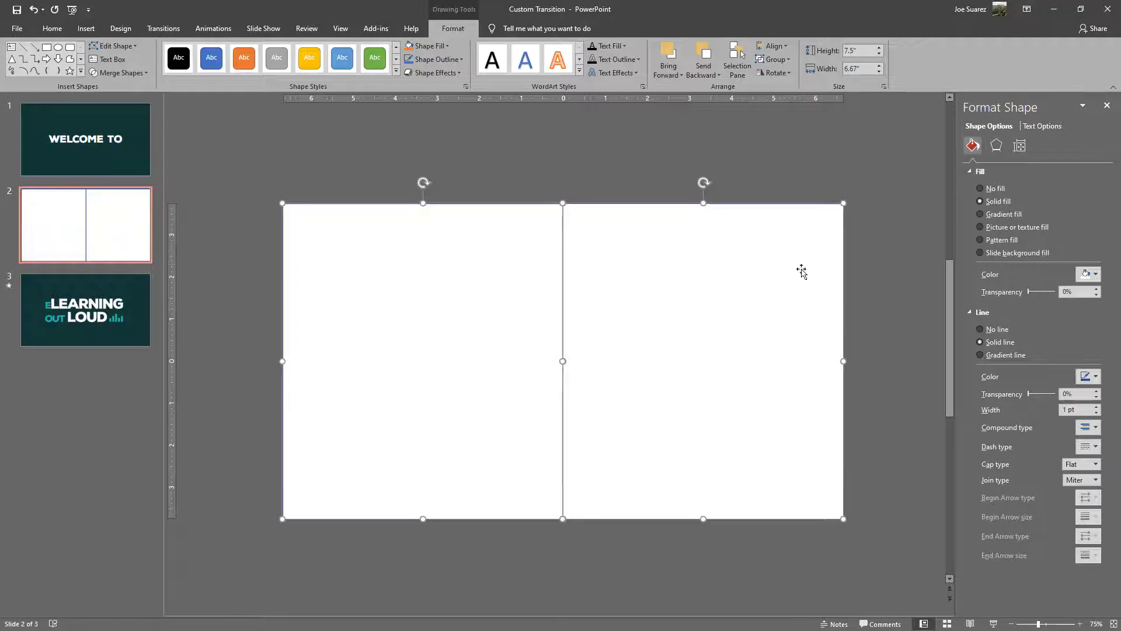
pyautogui.click(683, 175)
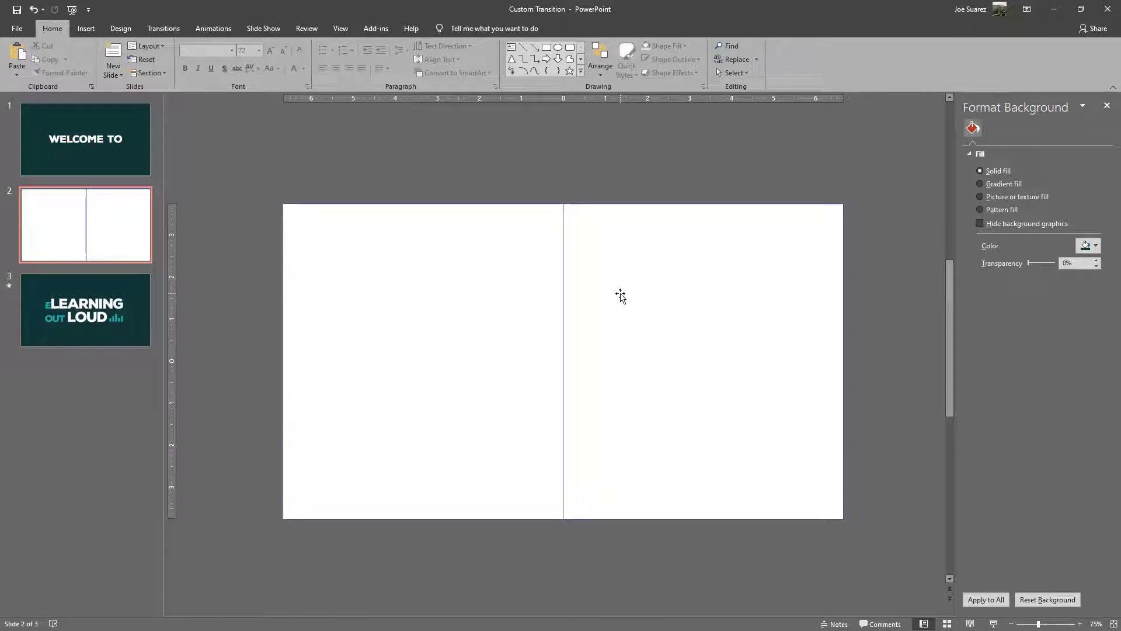
pyautogui.hotkey('ctrl', 'a')
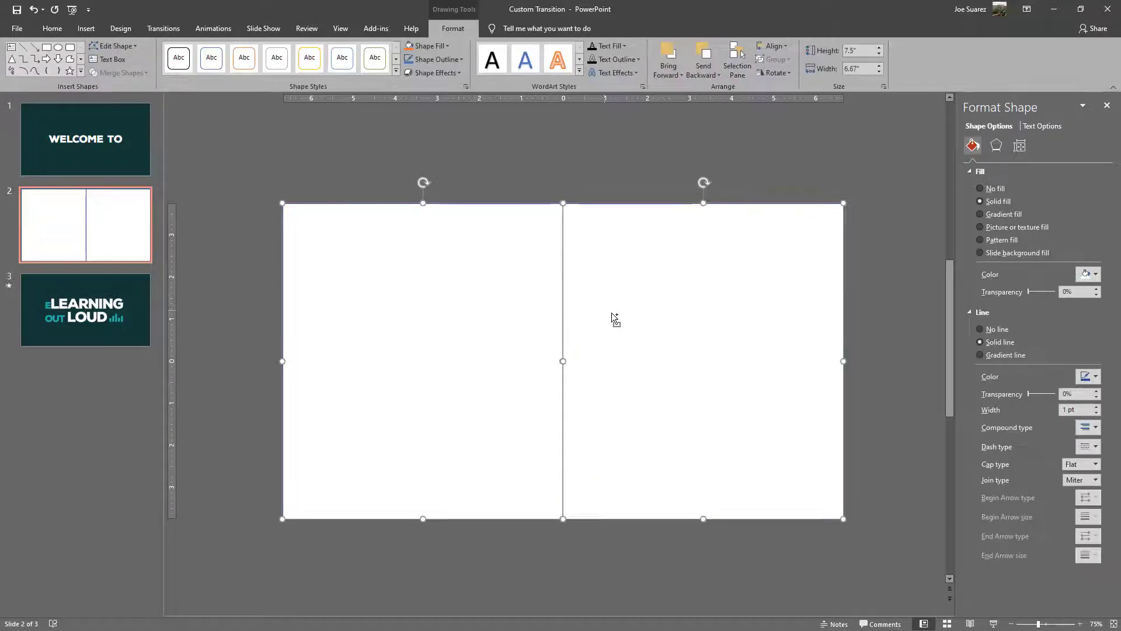
# Step: Apply a Fly In entrance to both rectangles, replacing a trial Wipe, with 00.15 duration
pyautogui.click(209, 28)
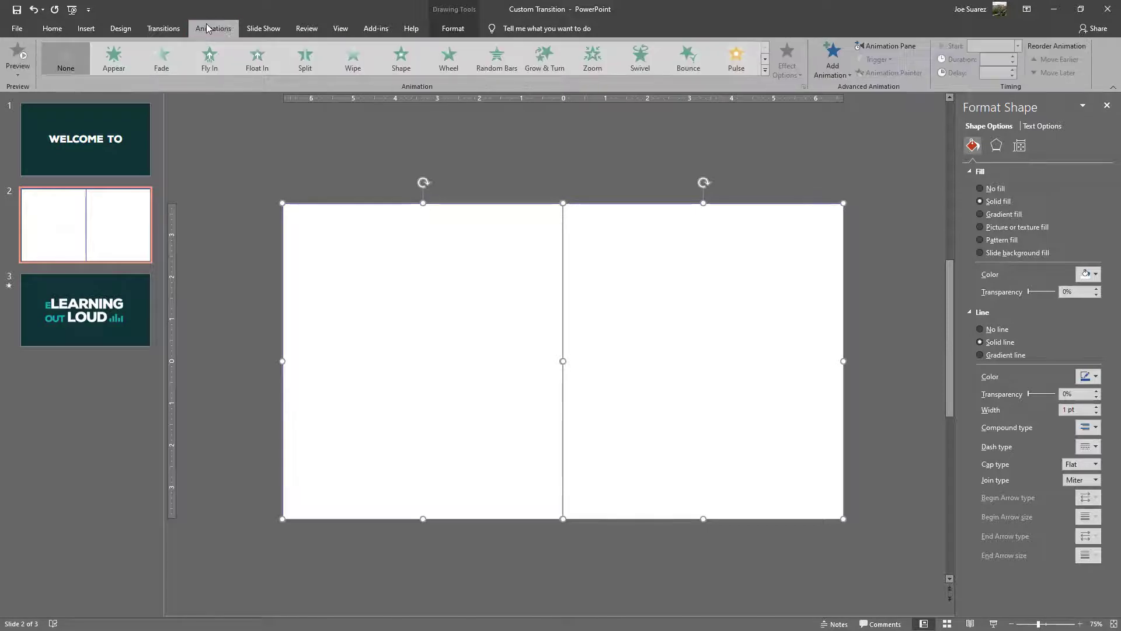
pyautogui.click(345, 68)
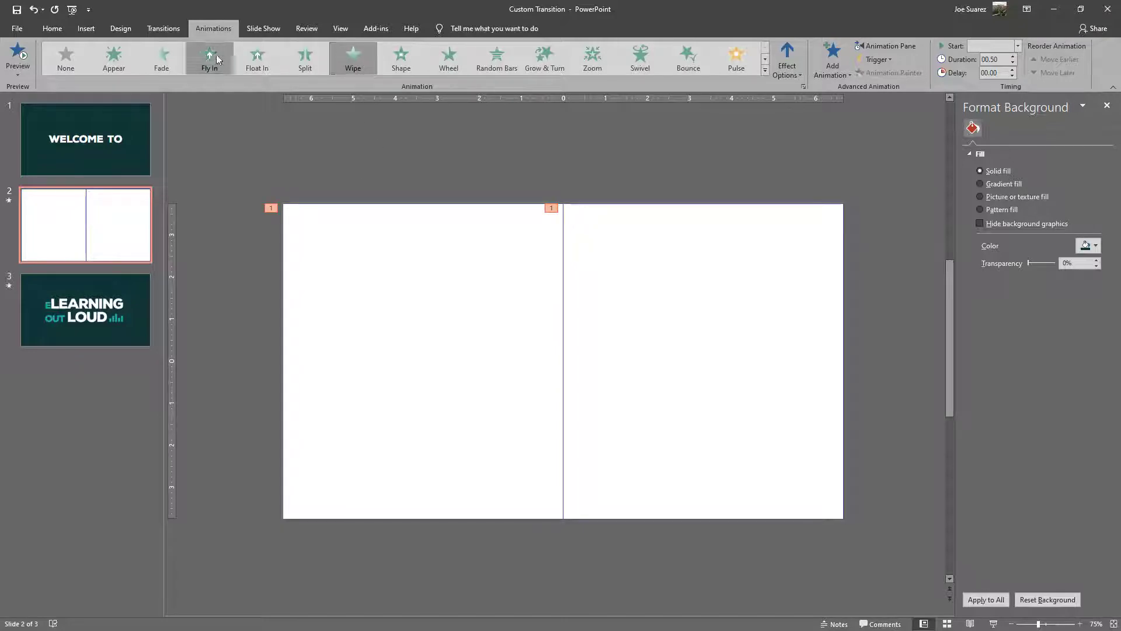
pyautogui.click(216, 54)
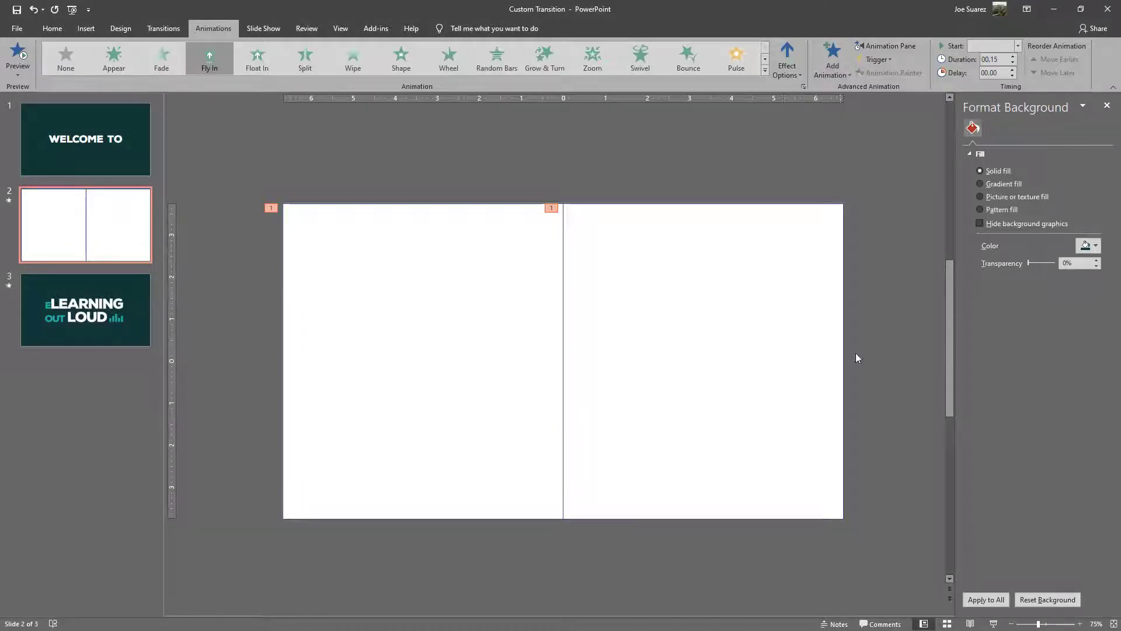
# Step: Set the right rectangle's Fly In direction to From Top, starting With Previous
pyautogui.press('Tab')
pyautogui.keyDown('shift'); pyautogui.click(681, 295); pyautogui.keyUp('shift')
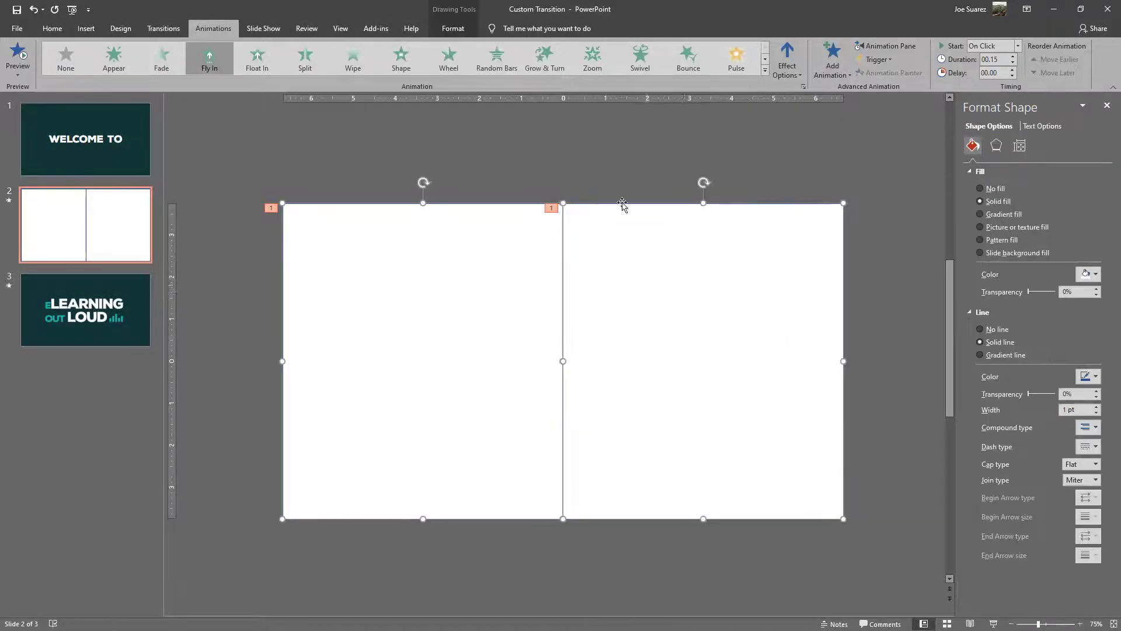
pyautogui.press('Escape')
pyautogui.click(493, 298)
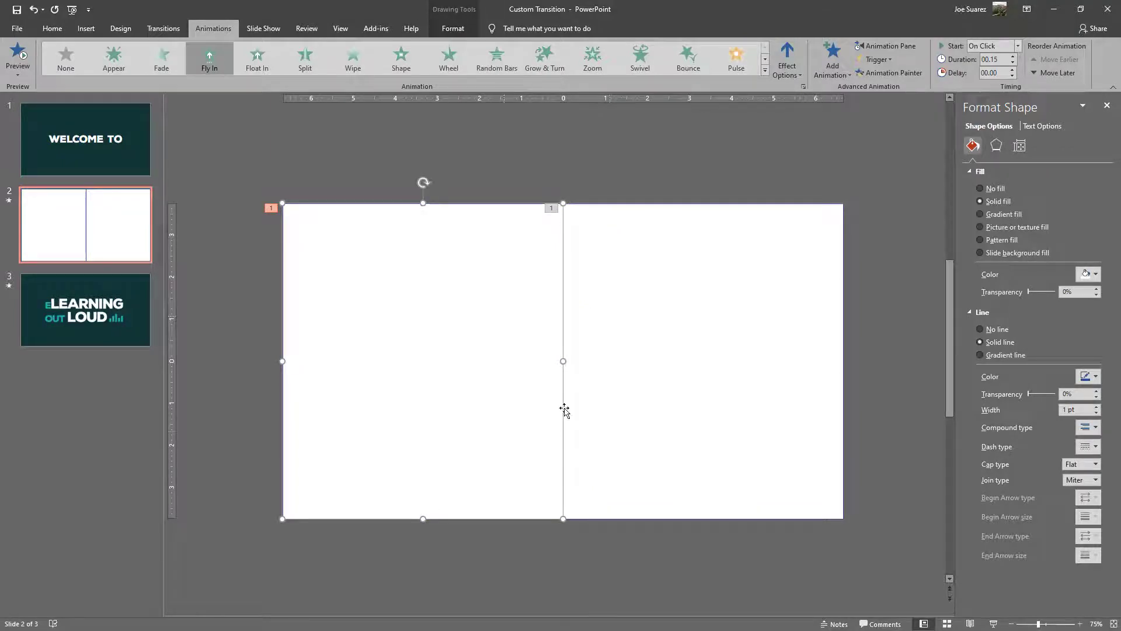
pyautogui.click(675, 392)
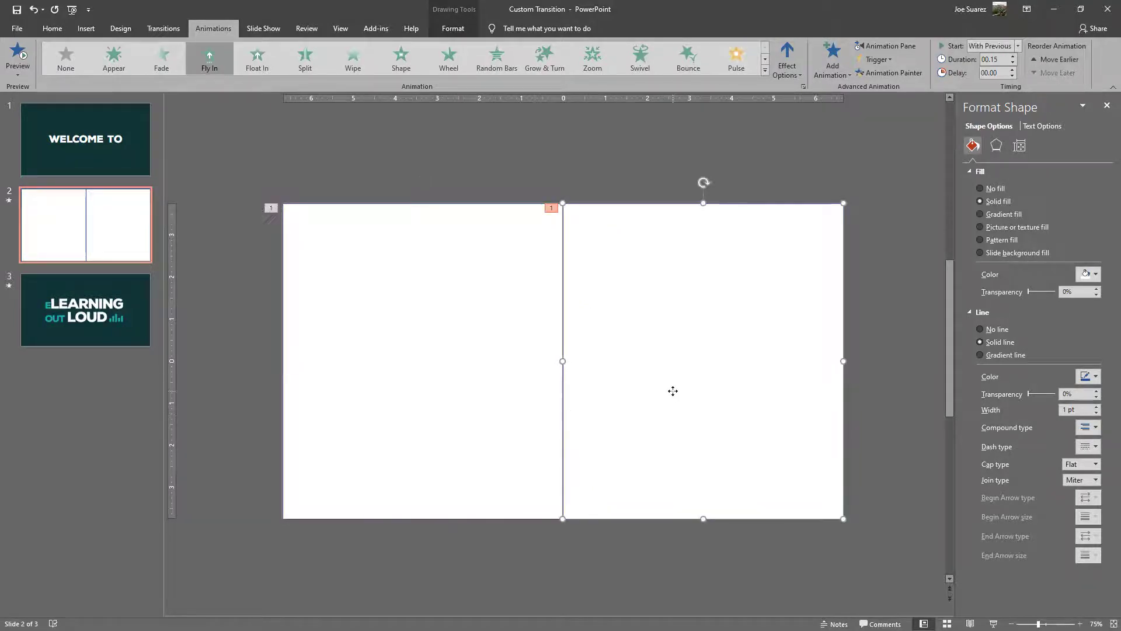
pyautogui.click(482, 338)
pyautogui.click(788, 74)
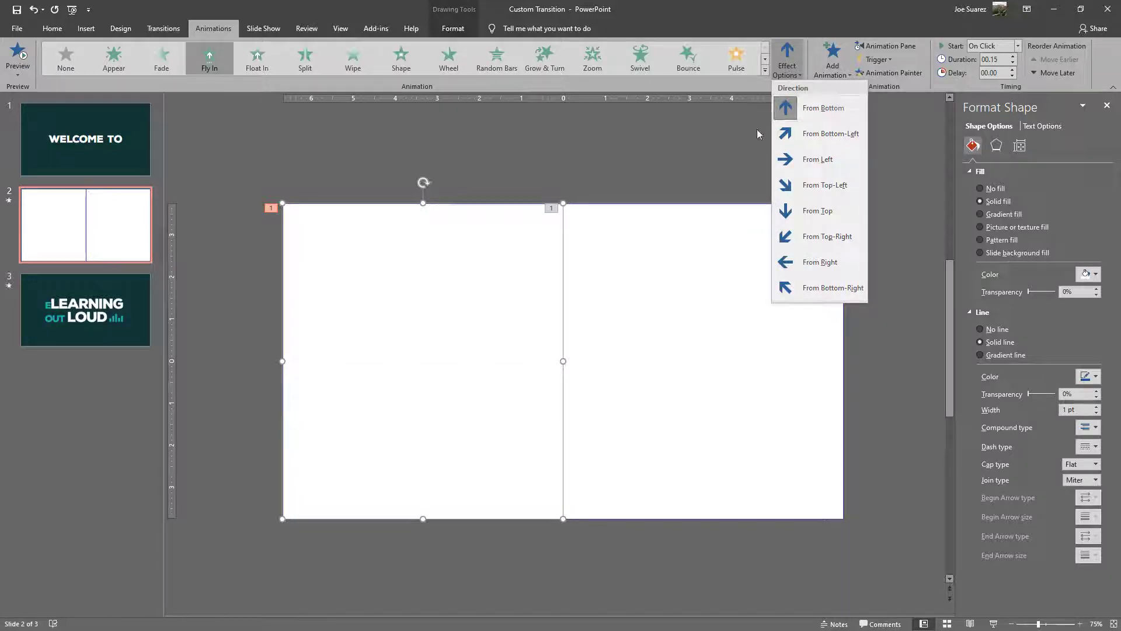
pyautogui.click(800, 111)
pyautogui.click(627, 315)
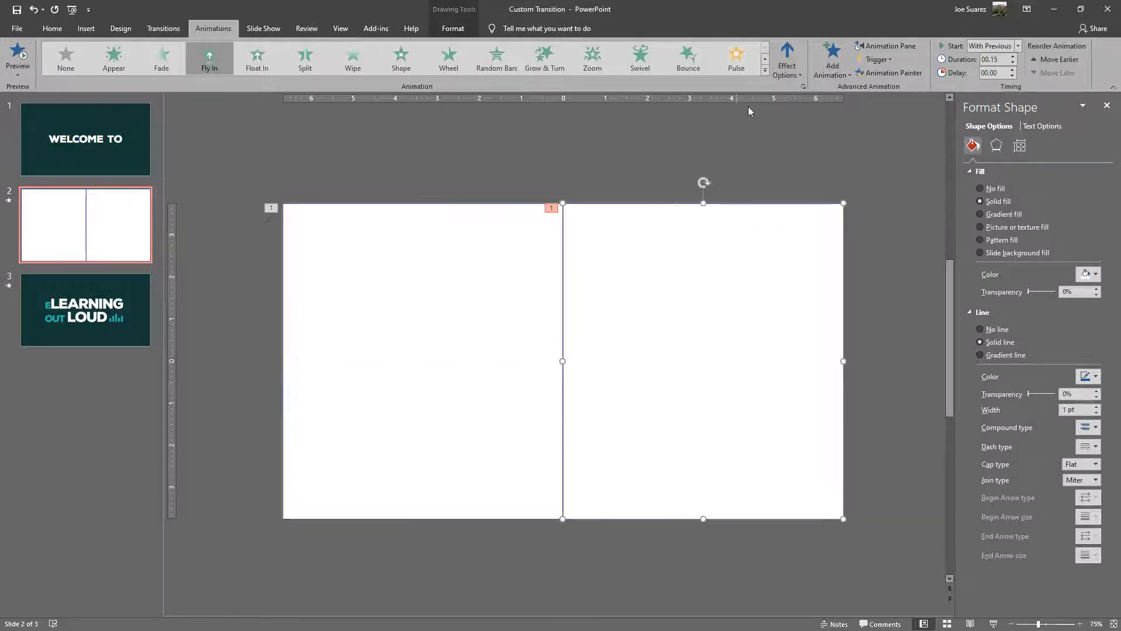
pyautogui.click(787, 65)
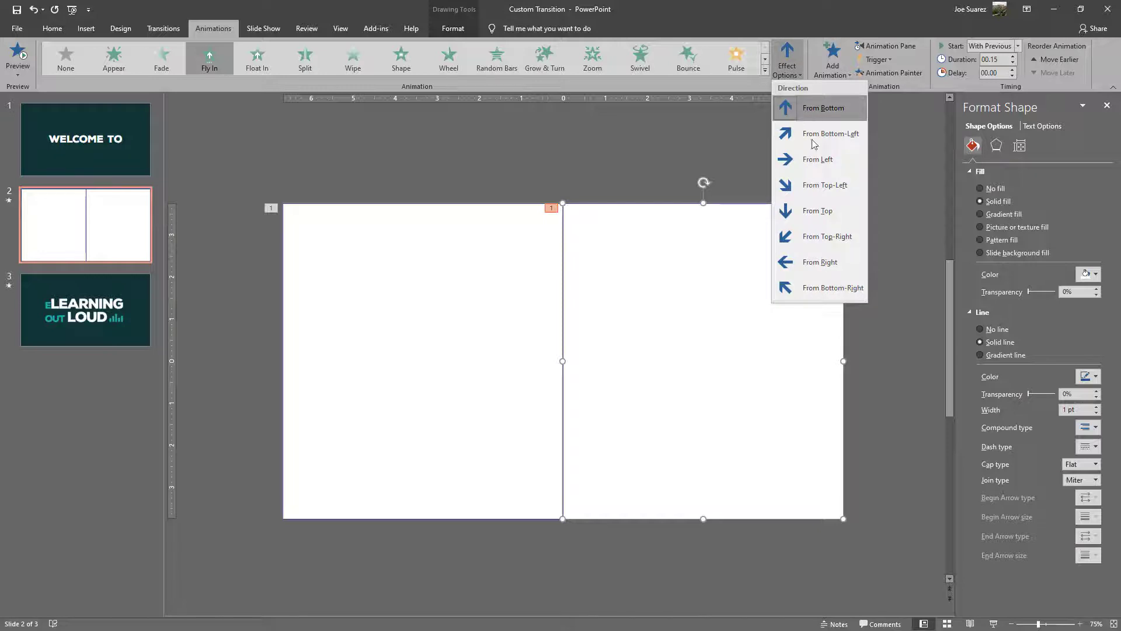
pyautogui.click(807, 212)
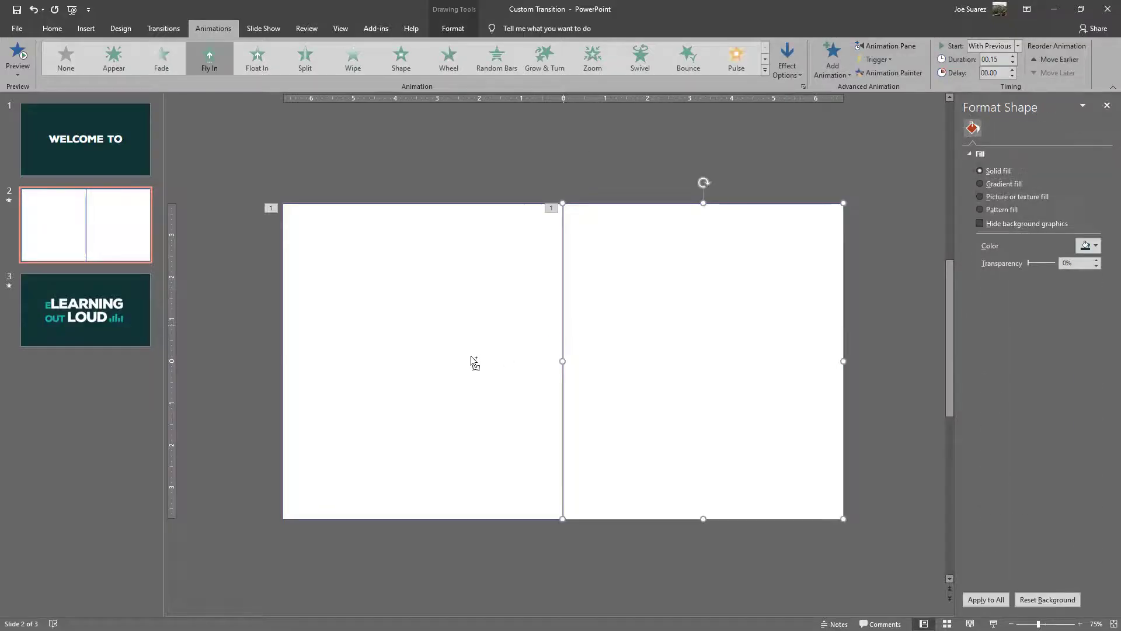
# Step: Remove the outline from both white rectangles and paste copies onto slide 3
pyautogui.keyDown('shift'); pyautogui.click(475, 362); pyautogui.keyUp('shift')
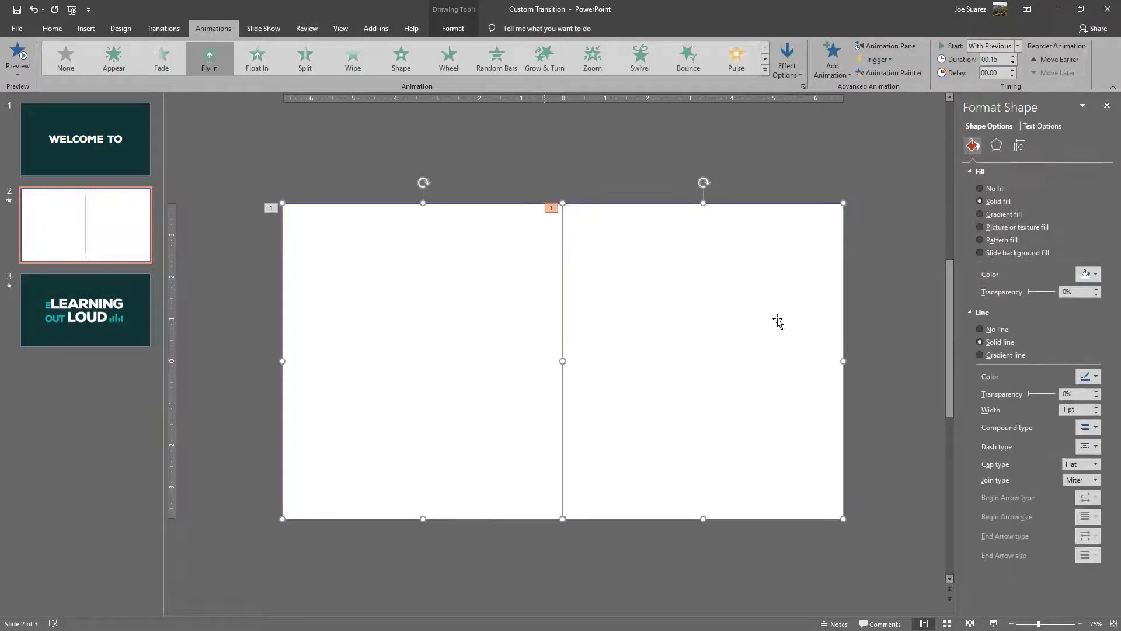
pyautogui.click(980, 330)
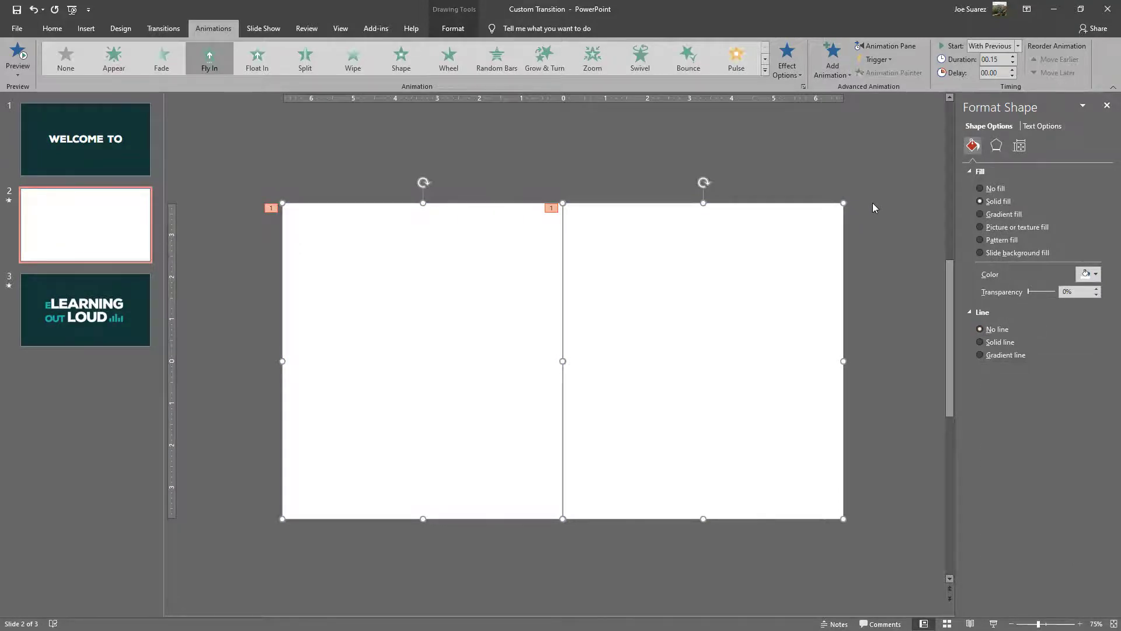
pyautogui.click(146, 312)
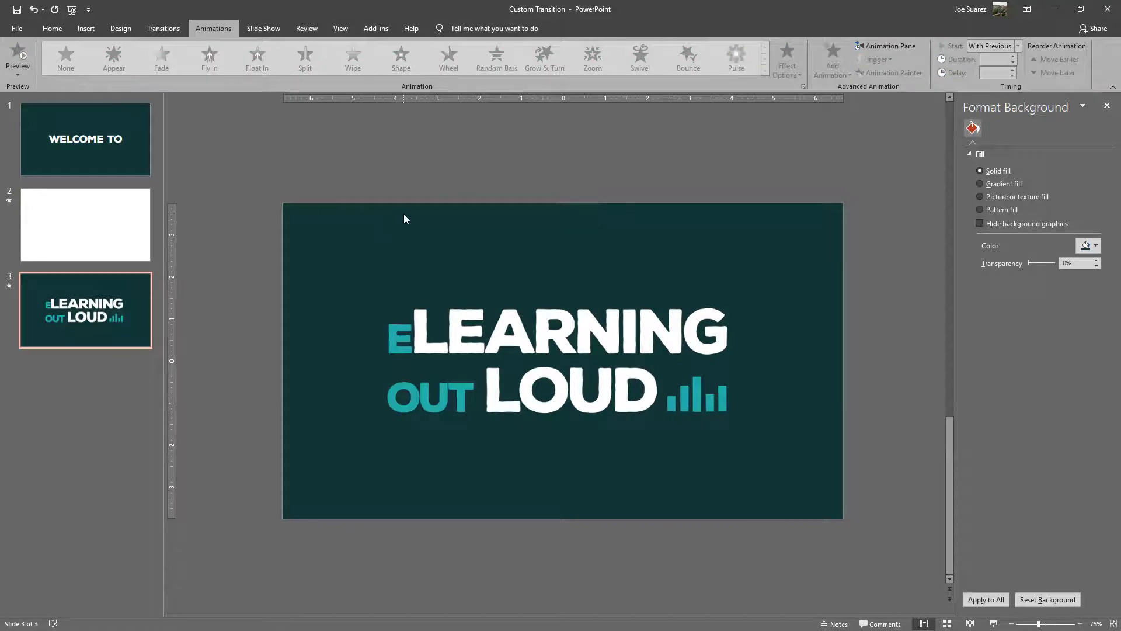
pyautogui.hotkey('ctrl', 'v')
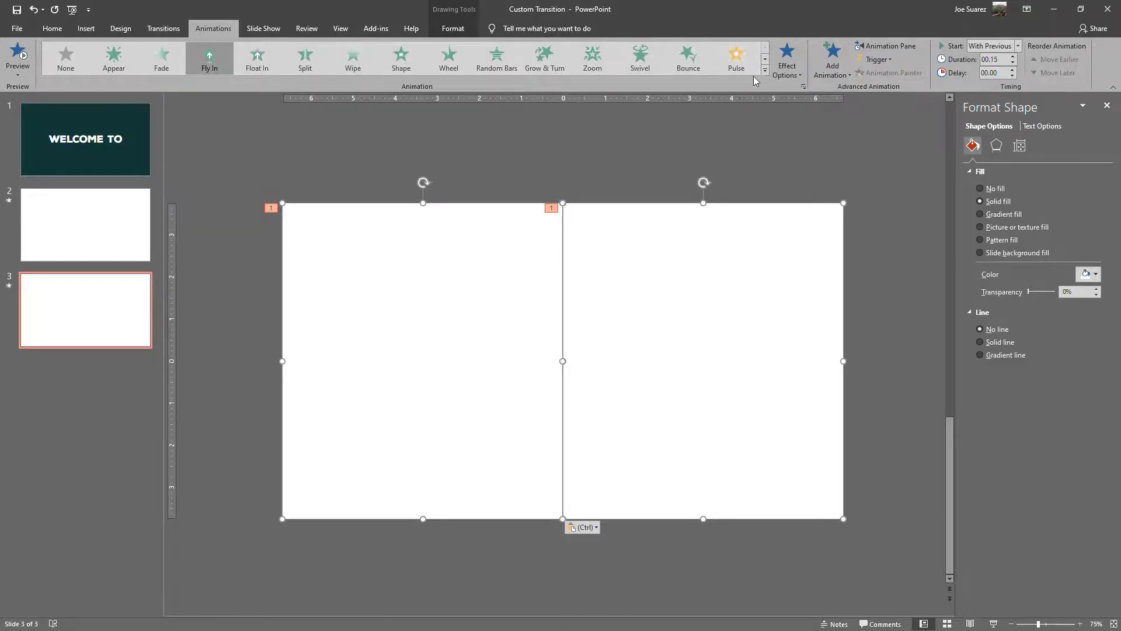
# Step: Give slide 3's rectangles Fly Out exits: left To Top, right To Bottom
pyautogui.click(765, 70)
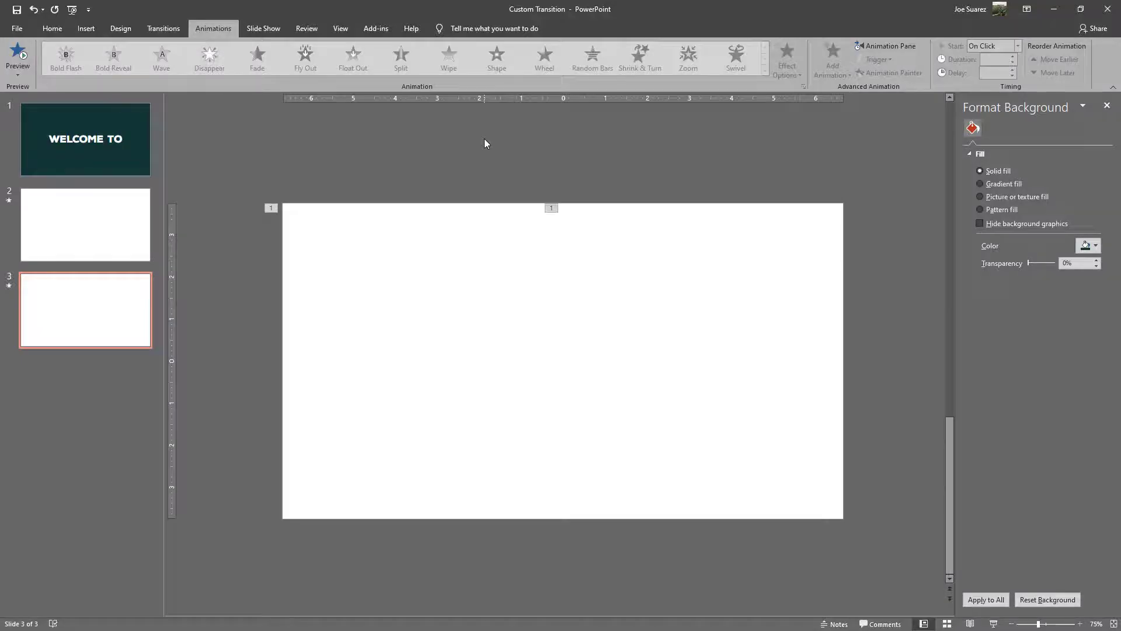
pyautogui.click(472, 315)
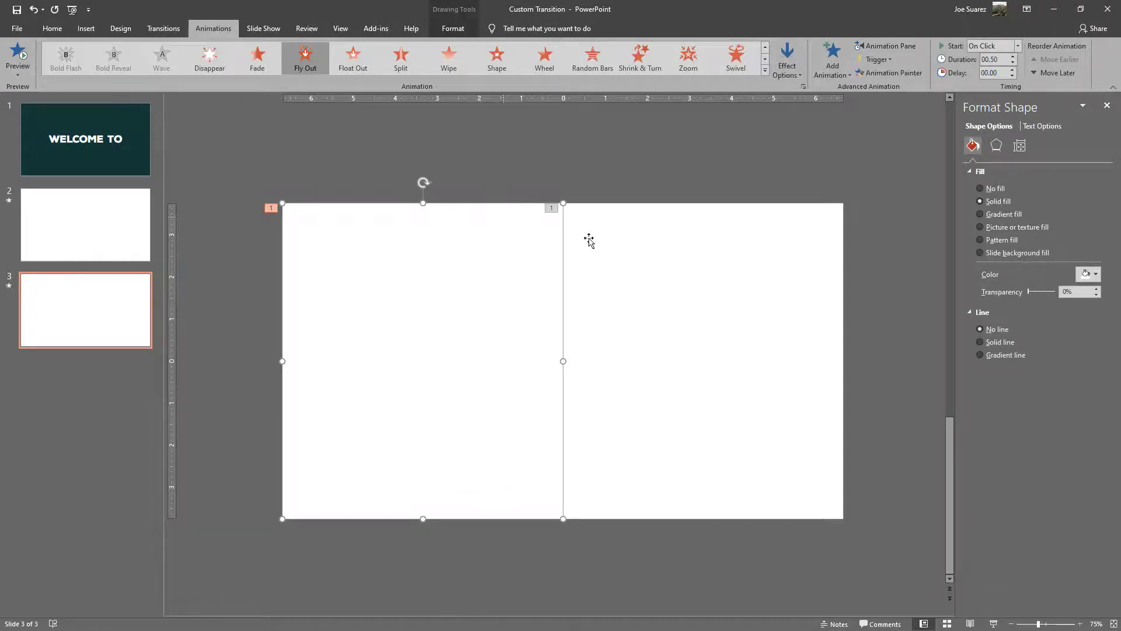
pyautogui.click(655, 270)
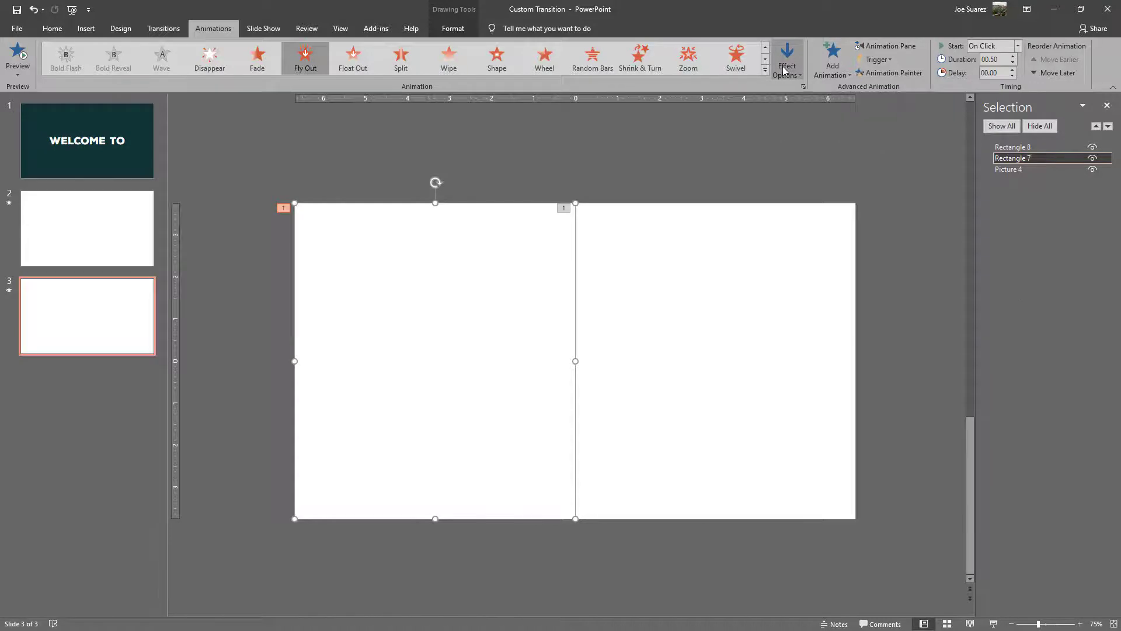
pyautogui.click(784, 70)
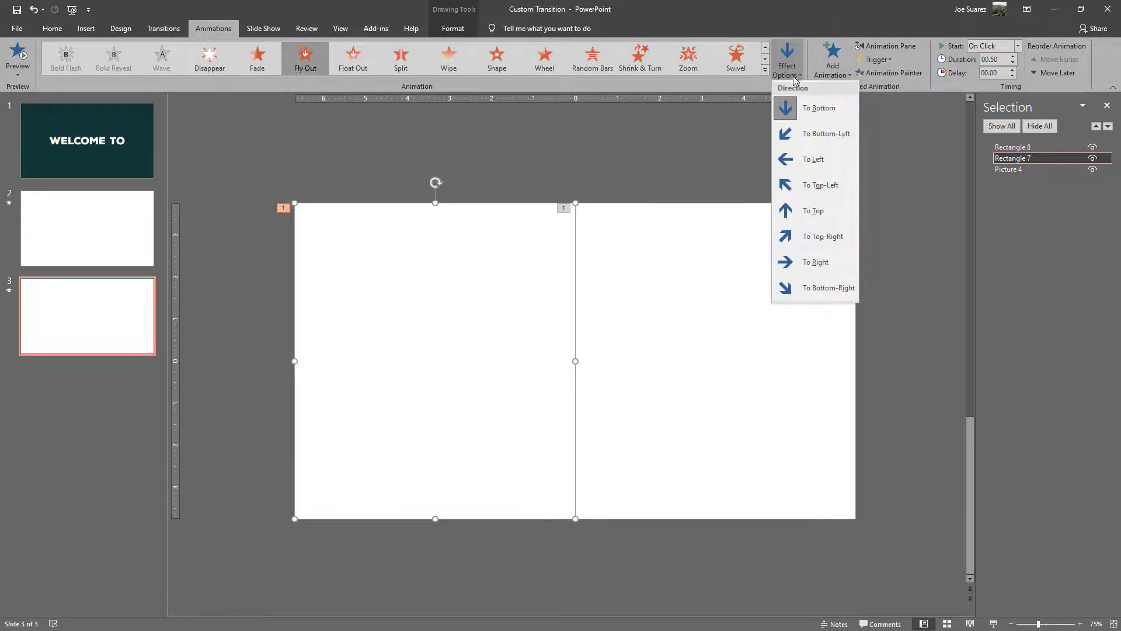
pyautogui.click(812, 215)
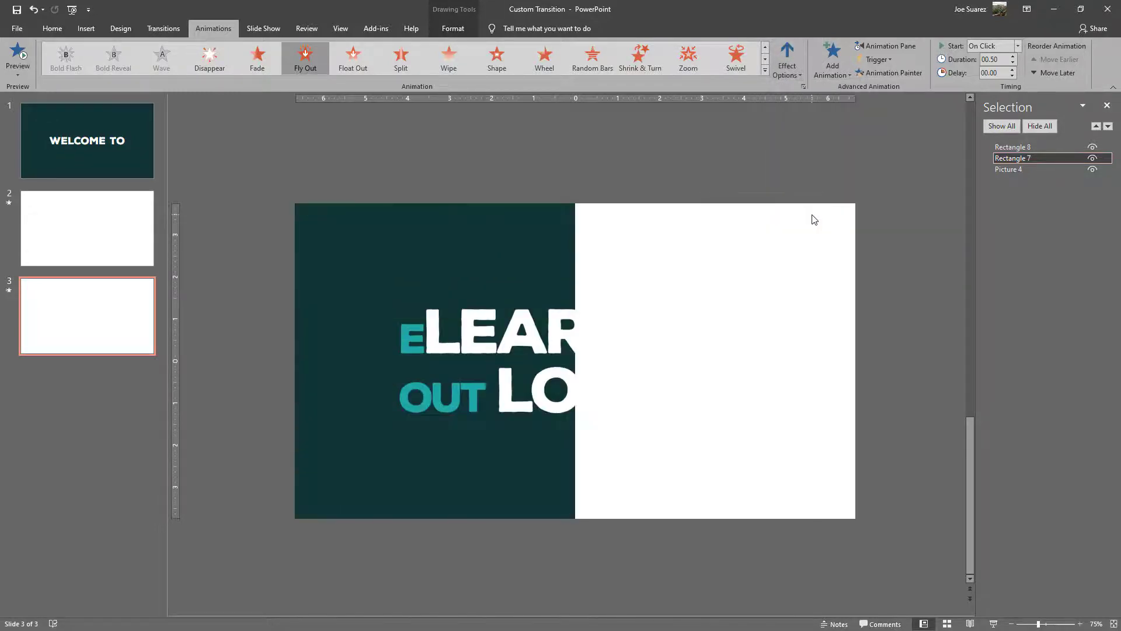
pyautogui.click(706, 277)
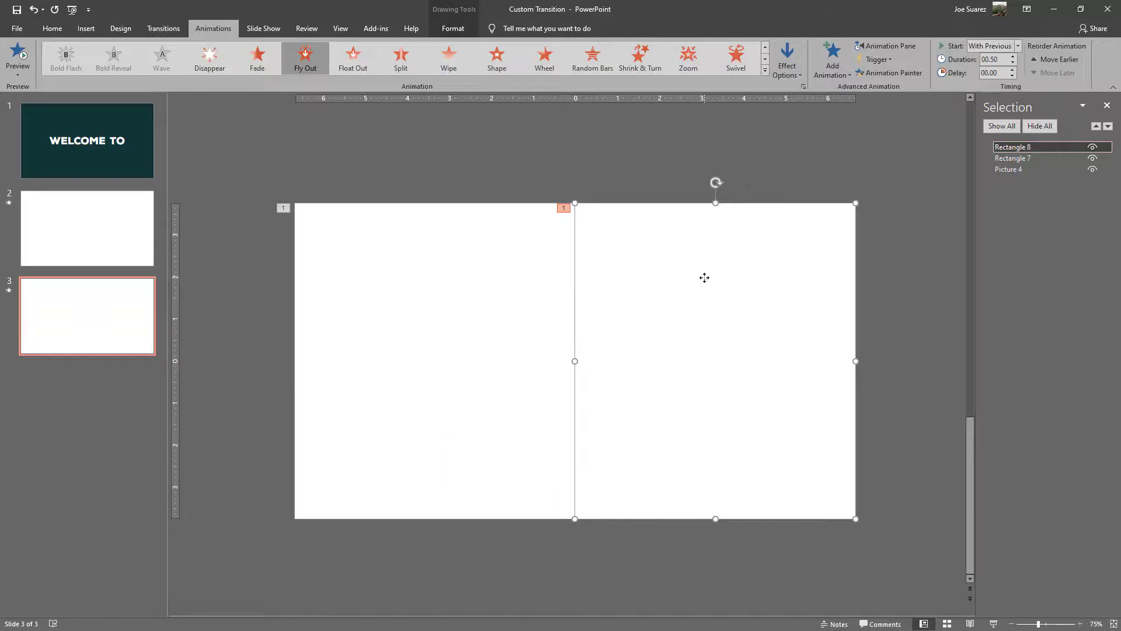
pyautogui.click(788, 60)
pyautogui.click(813, 106)
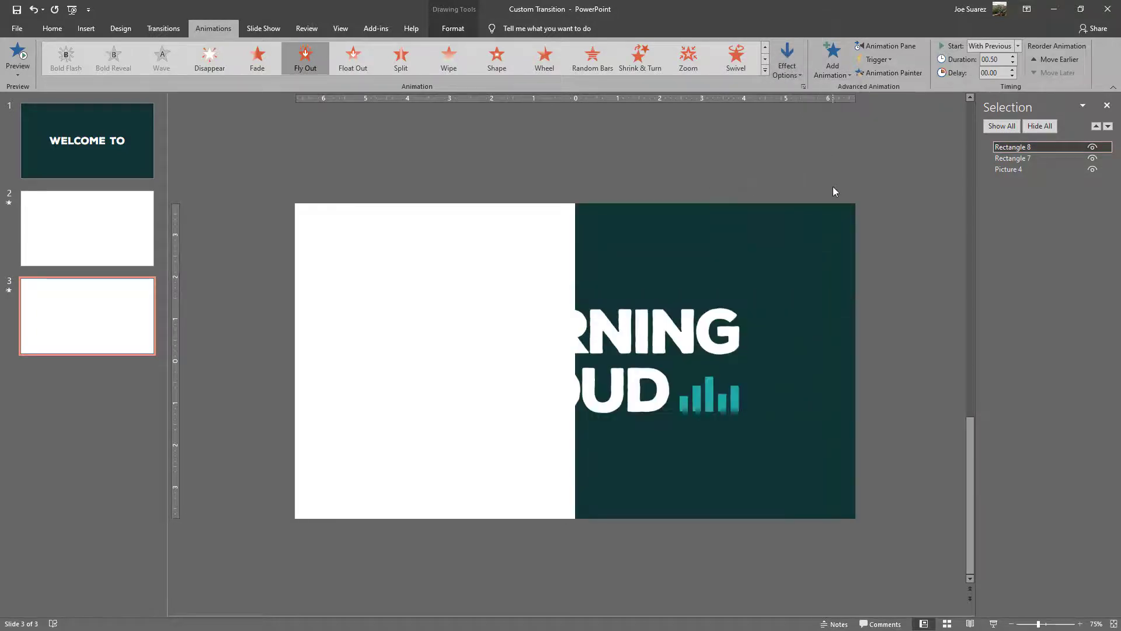
# Step: Set the Fly Out duration of both rectangles to 00.15
pyautogui.keyDown('shift'); pyautogui.click(495, 303); pyautogui.keyUp('shift')
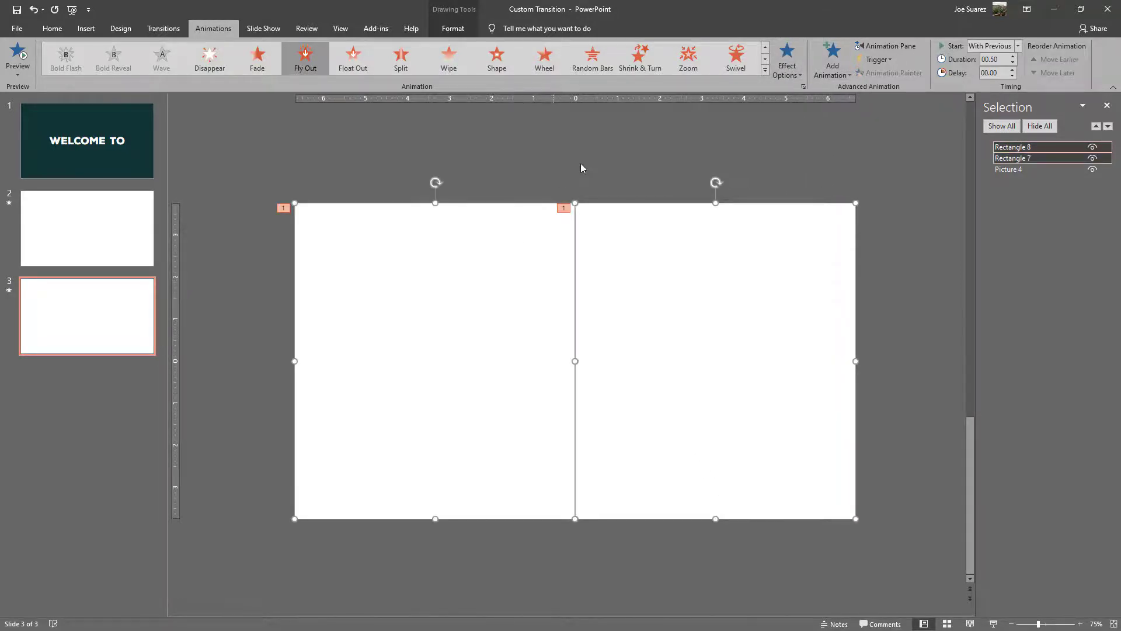
pyautogui.click(1003, 57)
pyautogui.write('00.15')
pyautogui.click(887, 276)
pyautogui.hotkey('alt', 'k')
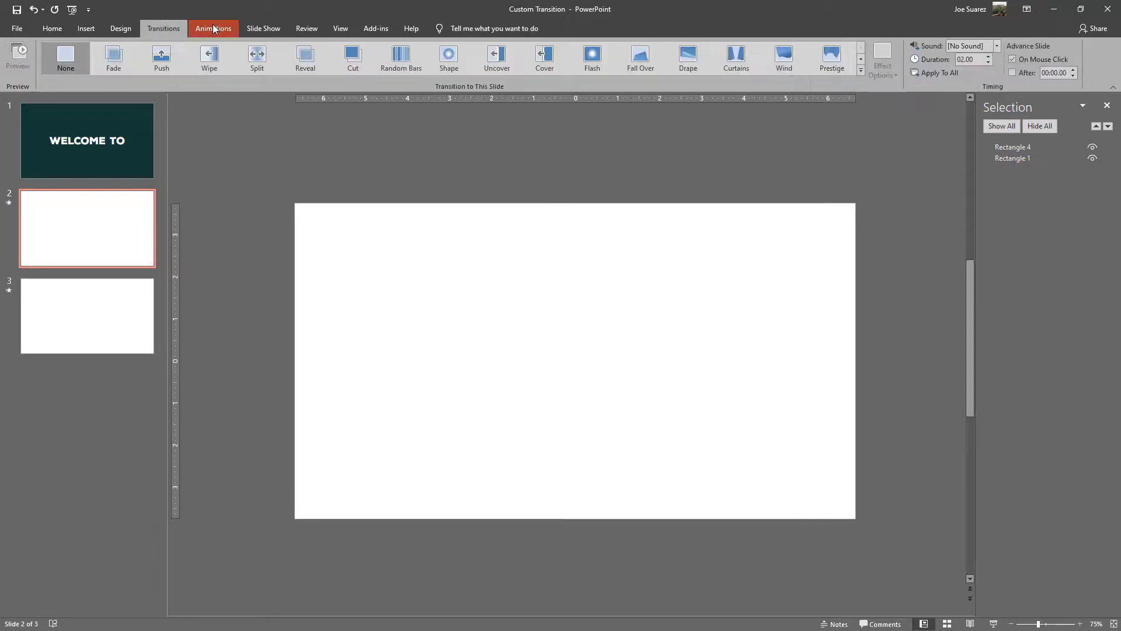
# Step: In the Animation Pane, set slide 2's Rectangle 1 and Rectangle 4 to start After Previous
pyautogui.click(213, 29)
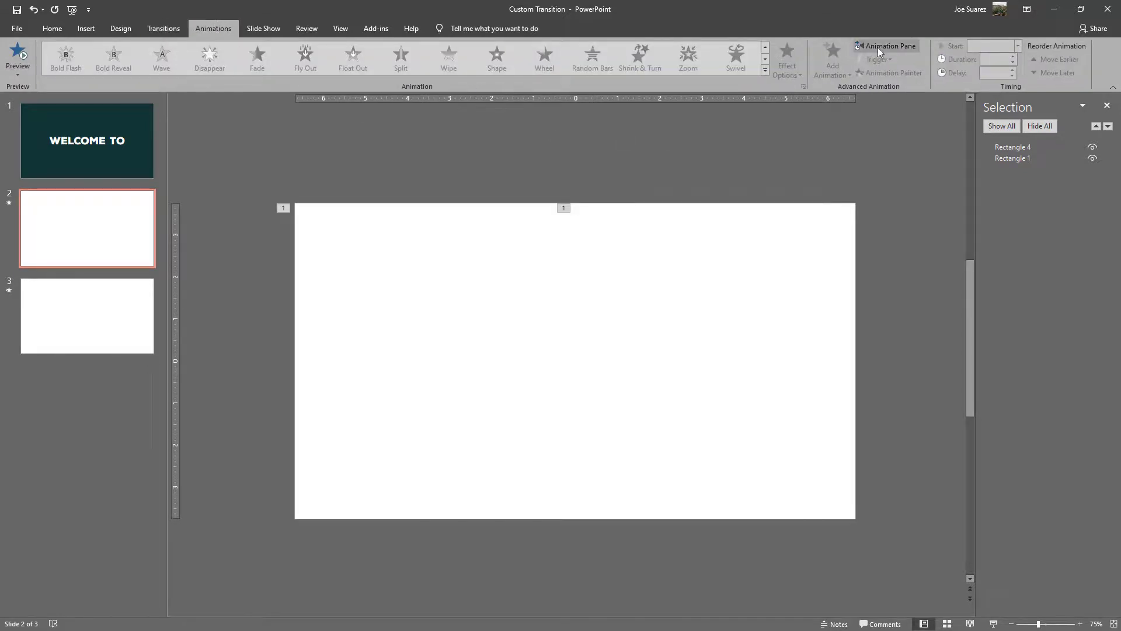
pyautogui.click(877, 47)
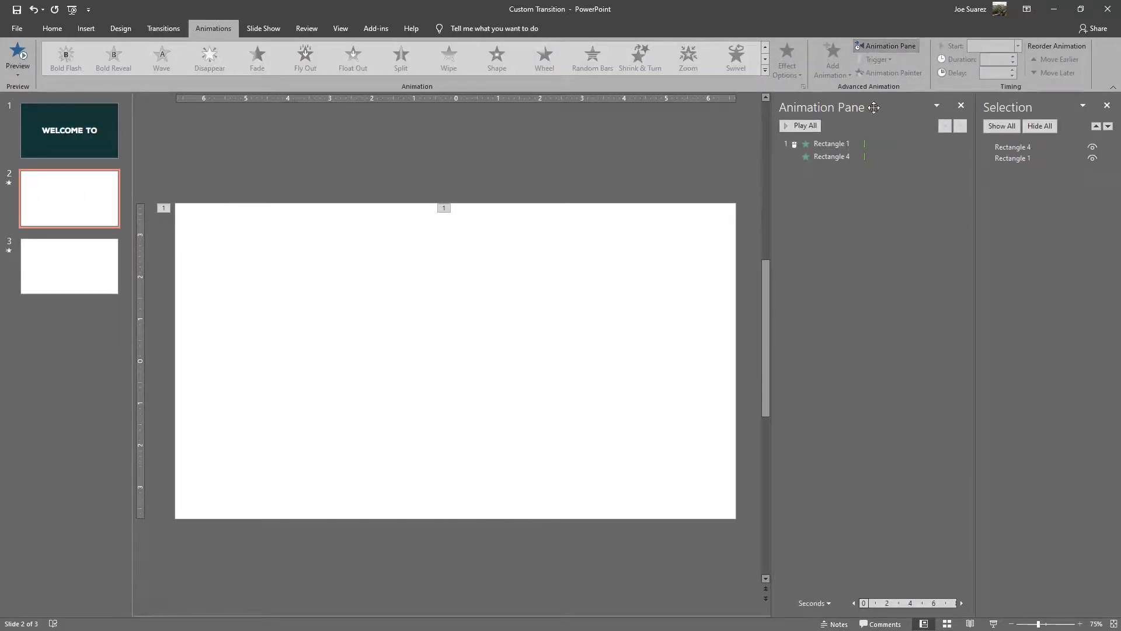
pyautogui.click(829, 144)
pyautogui.click(831, 144)
pyautogui.rightClick(831, 146)
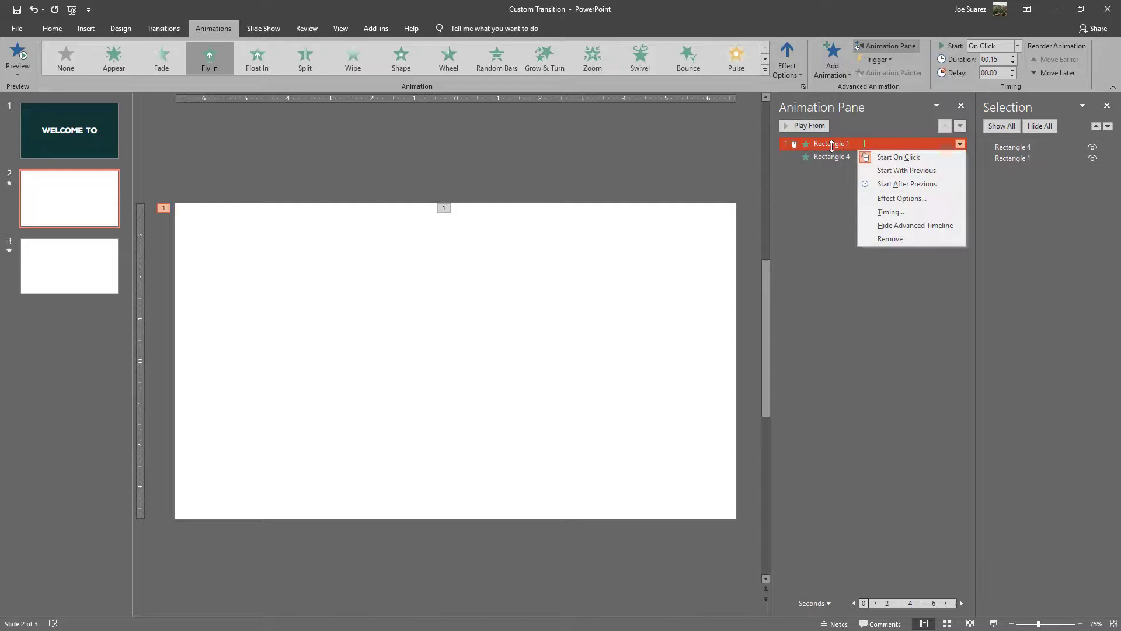
pyautogui.click(912, 184)
pyautogui.click(432, 256)
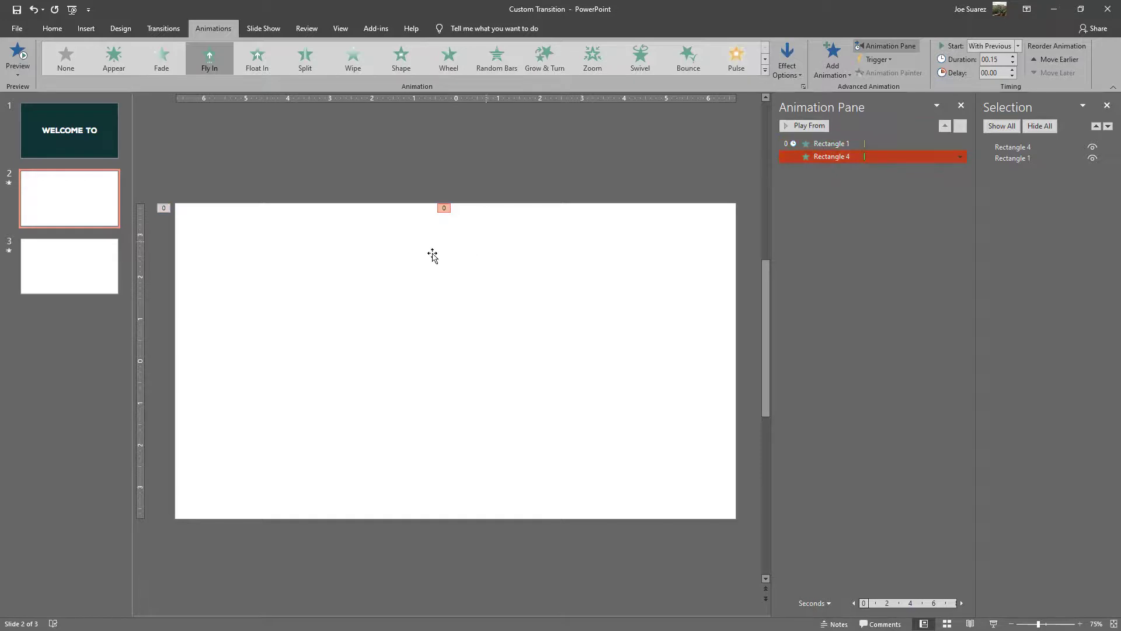
pyautogui.rightClick(823, 157)
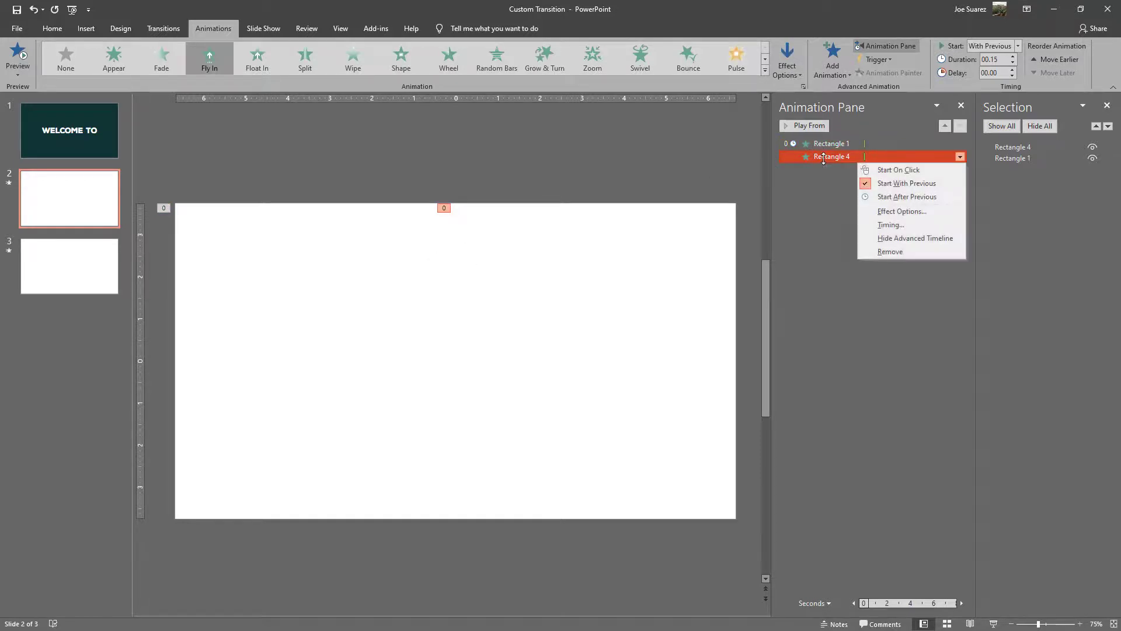
pyautogui.click(884, 198)
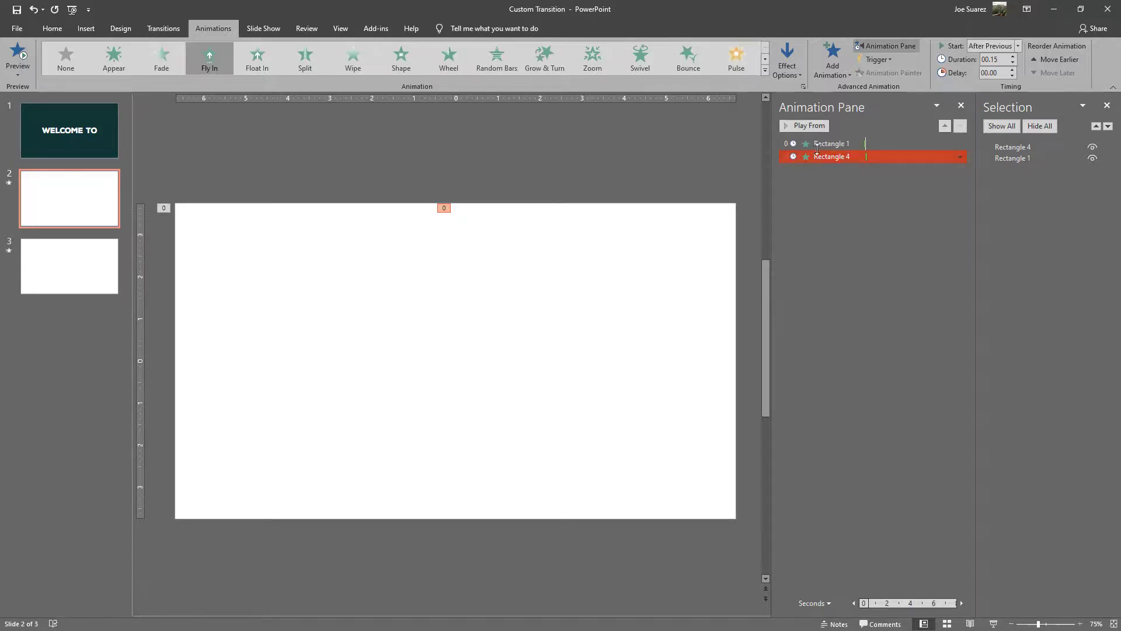
pyautogui.click(616, 270)
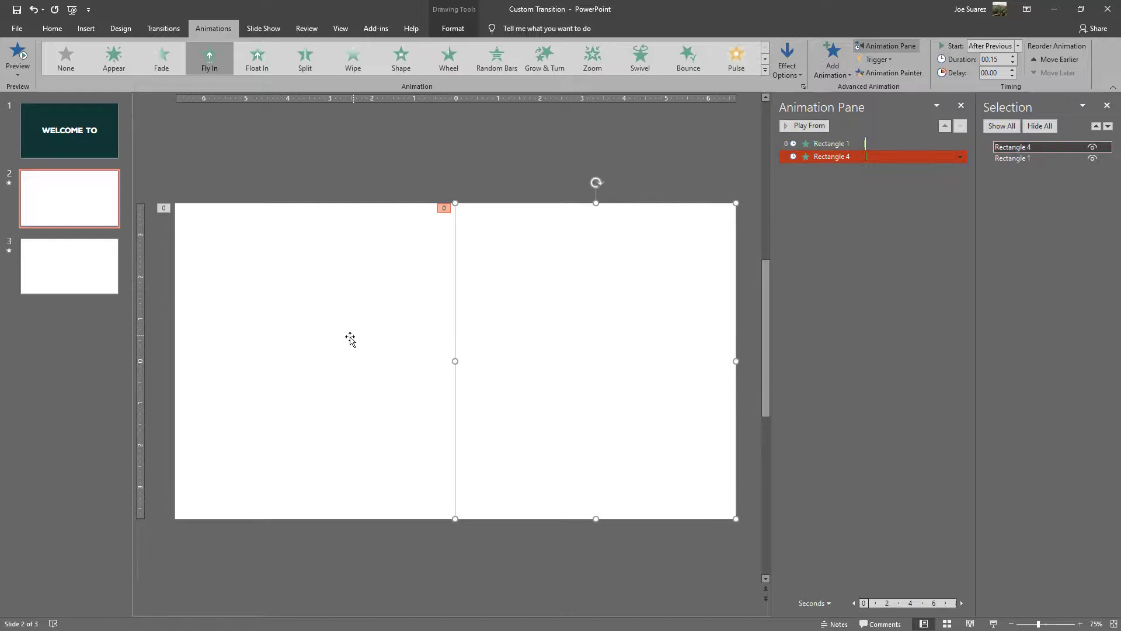
pyautogui.click(351, 335)
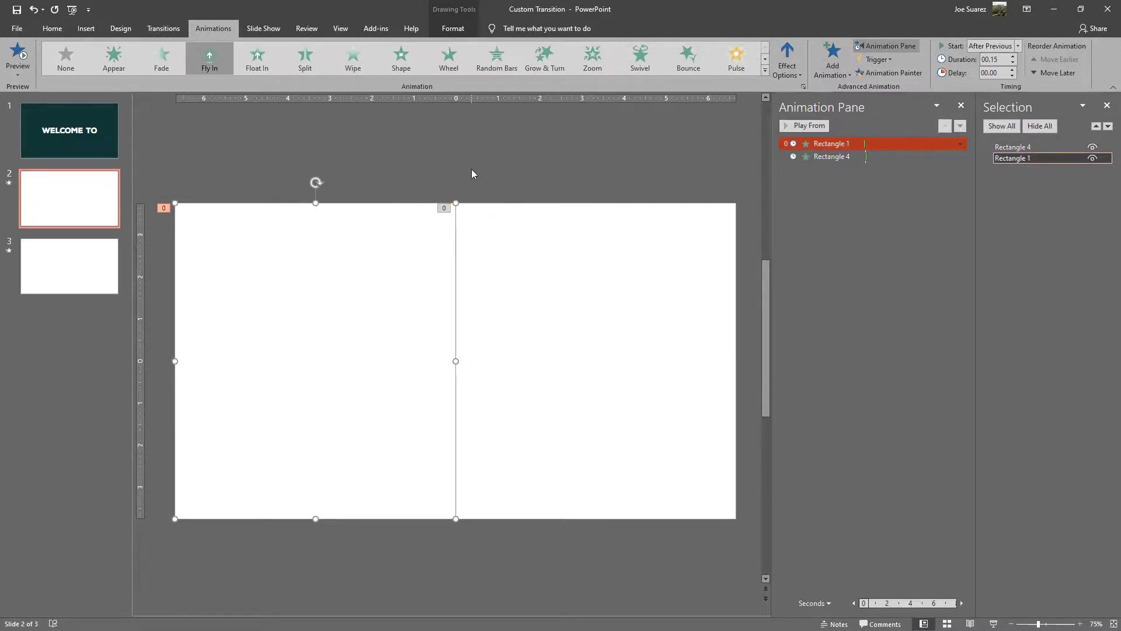
# Step: On slide 3, set Rectangle 7 to With Previous and Rectangle 8 to After Previous
pyautogui.click(92, 278)
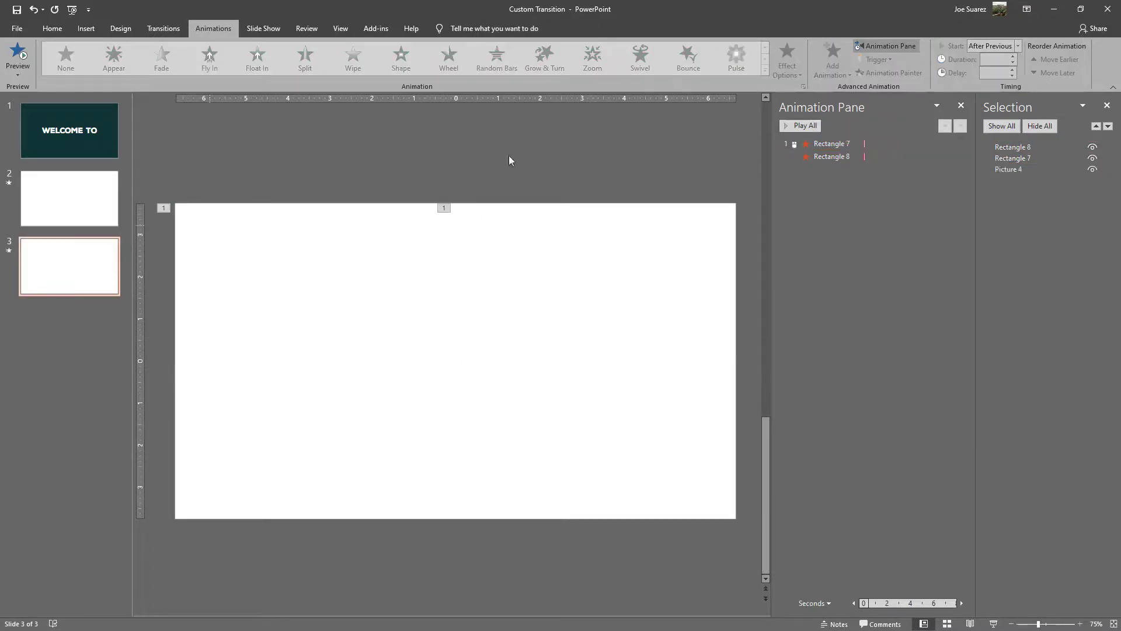
pyautogui.click(821, 145)
pyautogui.rightClick(858, 149)
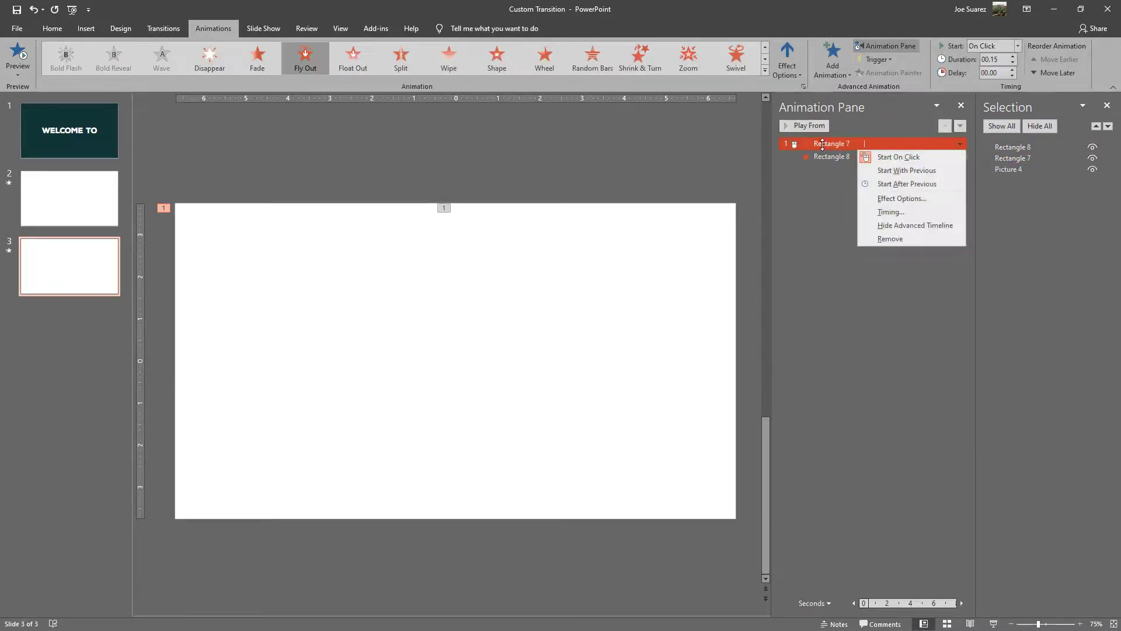
pyautogui.click(890, 170)
pyautogui.click(835, 156)
pyautogui.rightClick(858, 158)
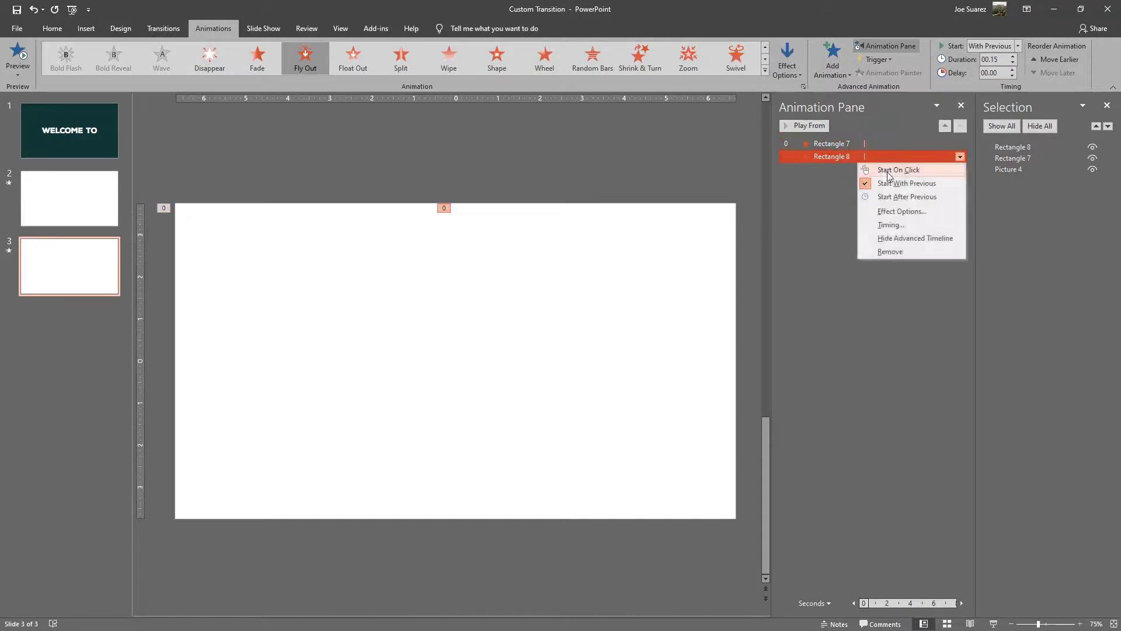
pyautogui.click(908, 198)
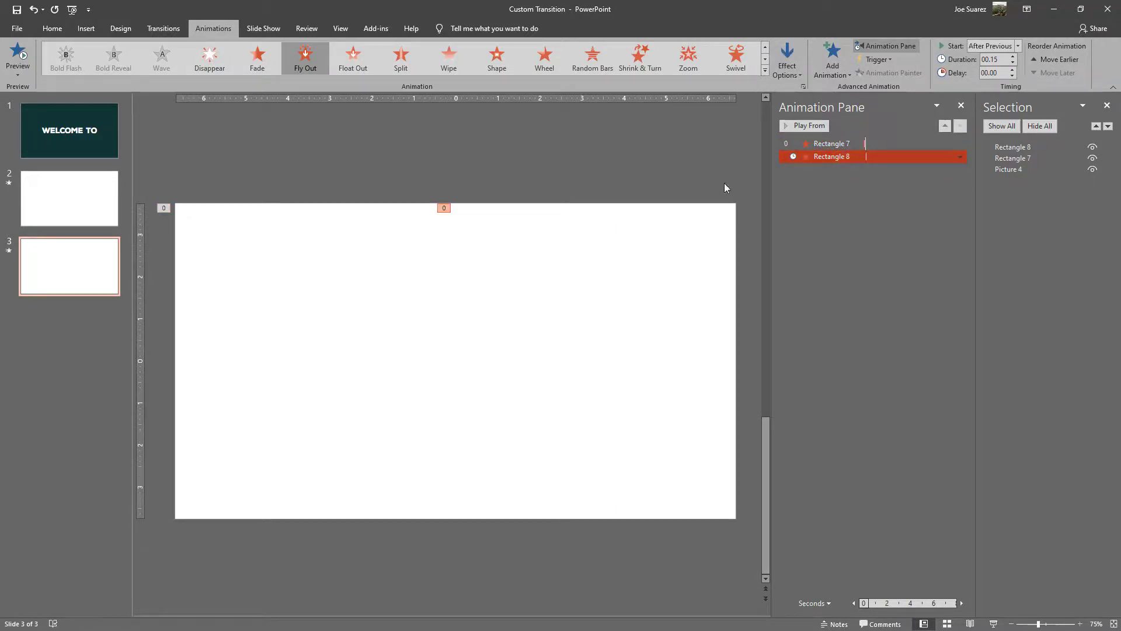
pyautogui.click(692, 177)
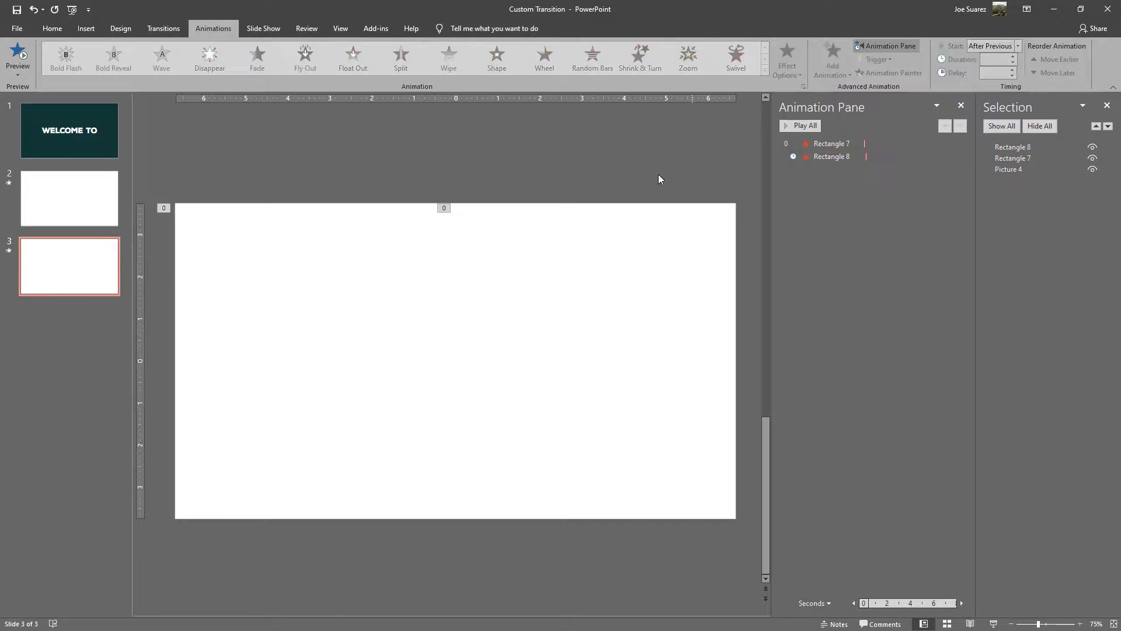
# Step: Select the slide 1 thumbnail
pyautogui.click(68, 149)
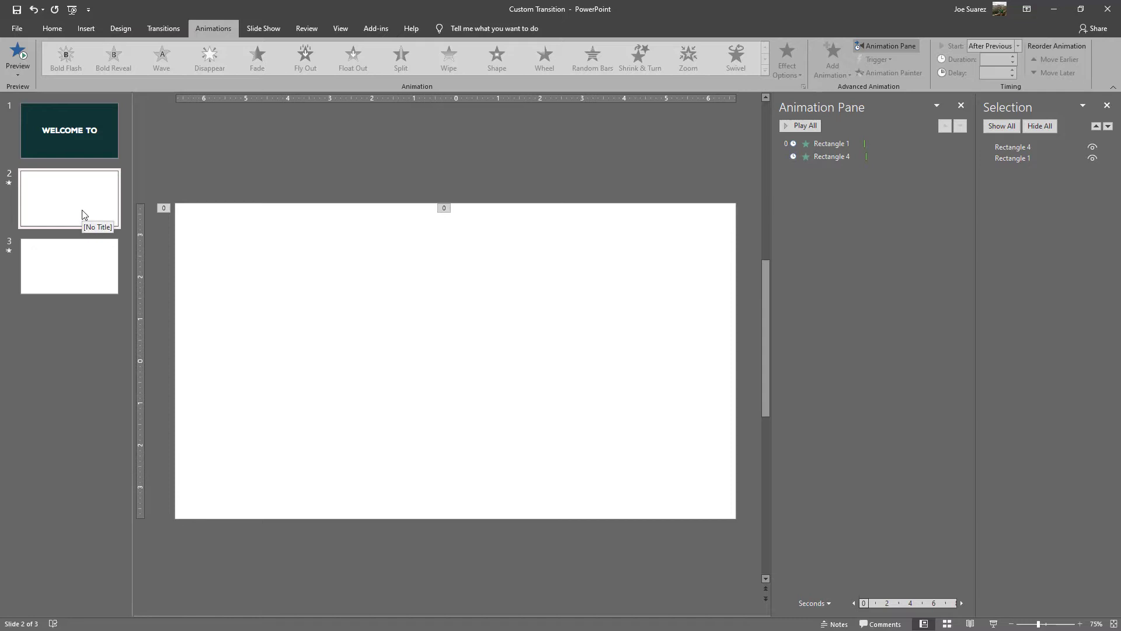
# Step: Bring up slide 2's transition settings to change its advance timing to After 00:00.50
pyautogui.click(166, 28)
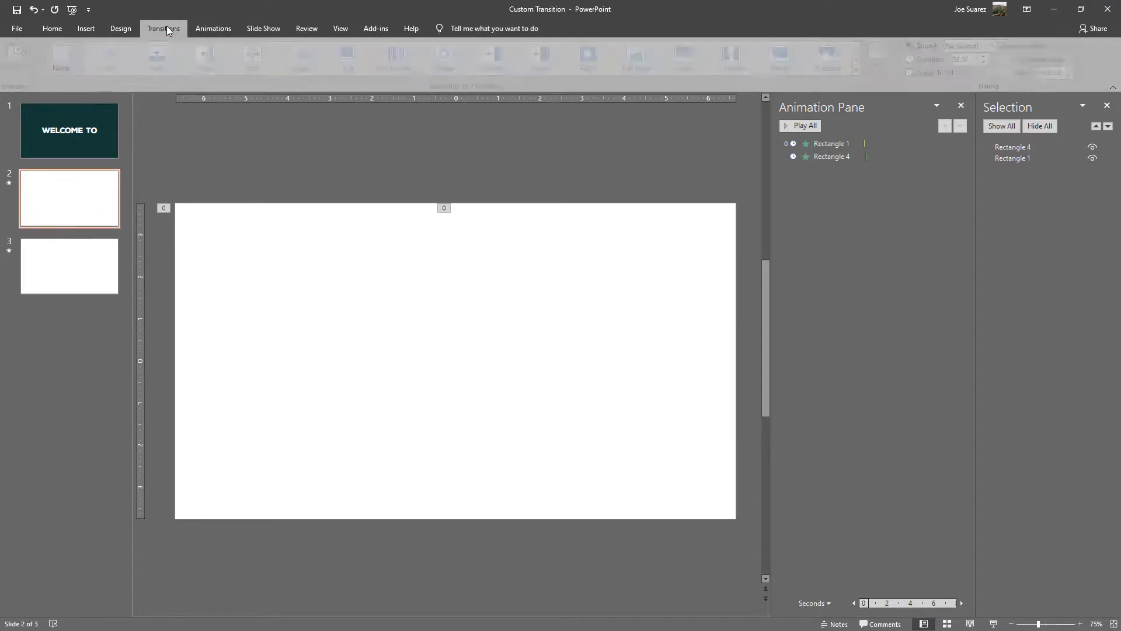